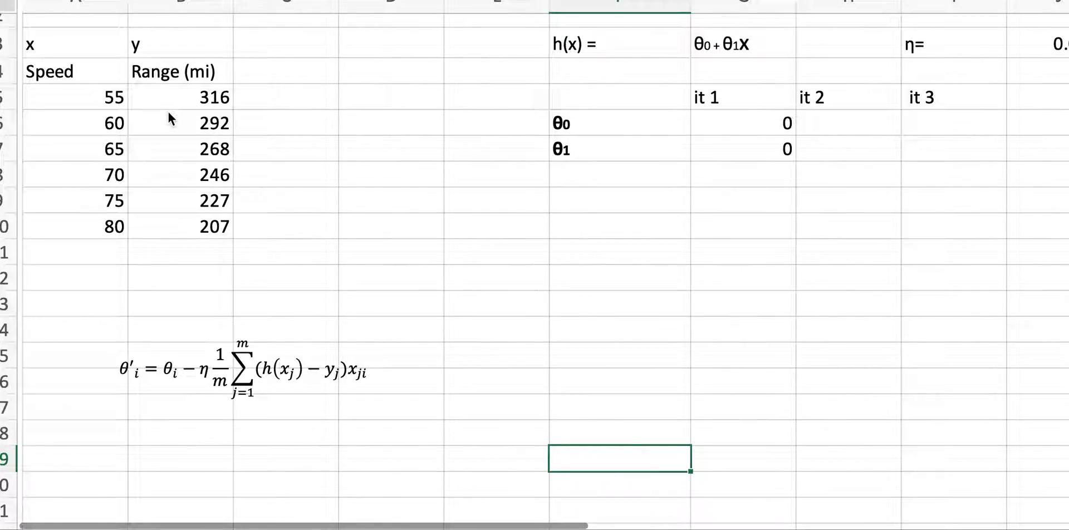
Review the data: speed 75 with range 227, the x and y columns, and hypothesis h(x)=θ0+θ1x.
scroll(169, 113, up, 2)
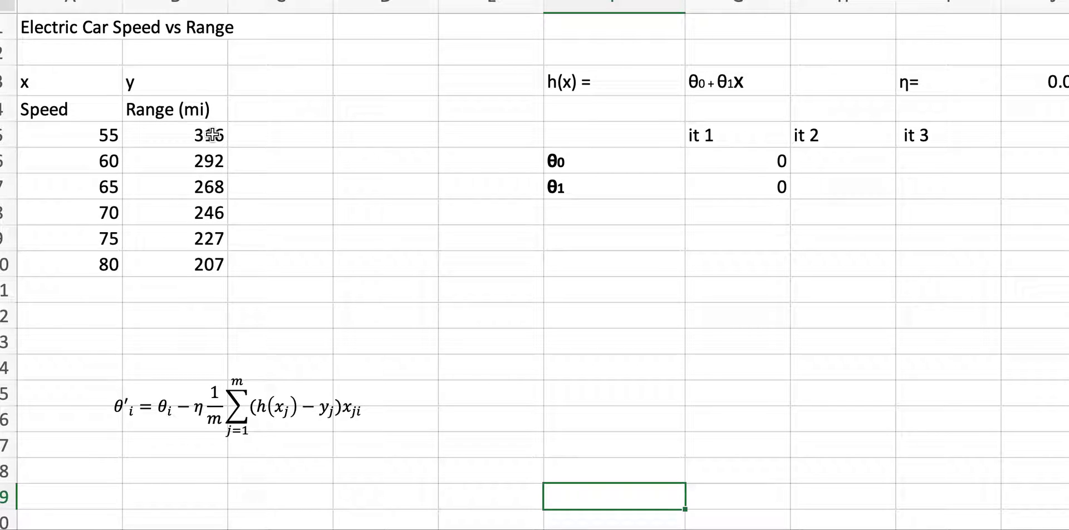
click(105, 239)
click(175, 237)
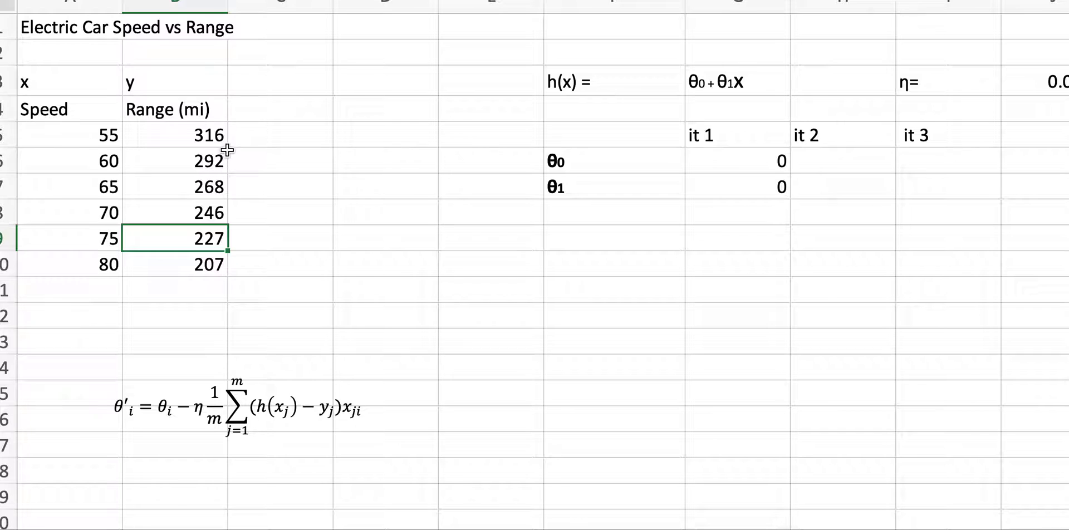
click(81, 78)
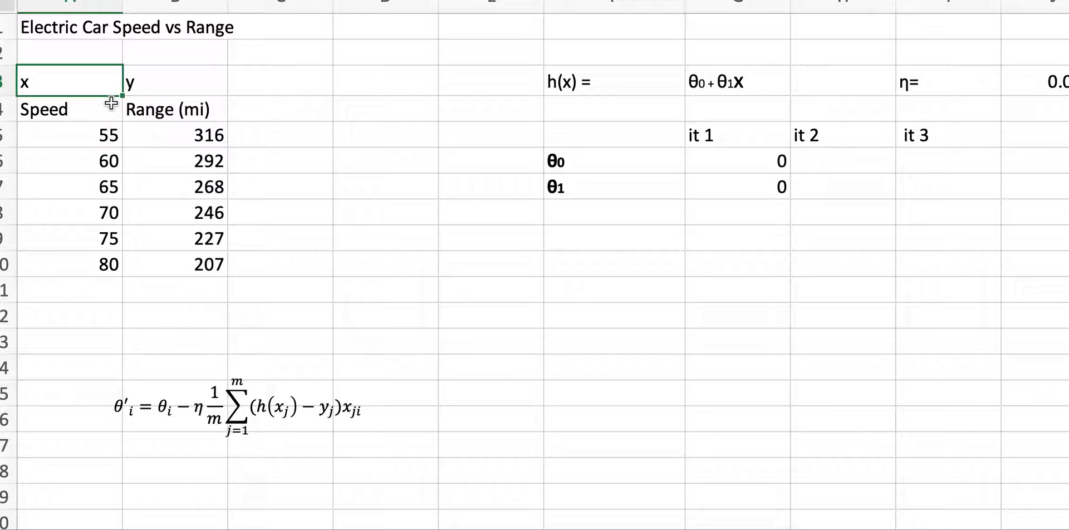
click(156, 83)
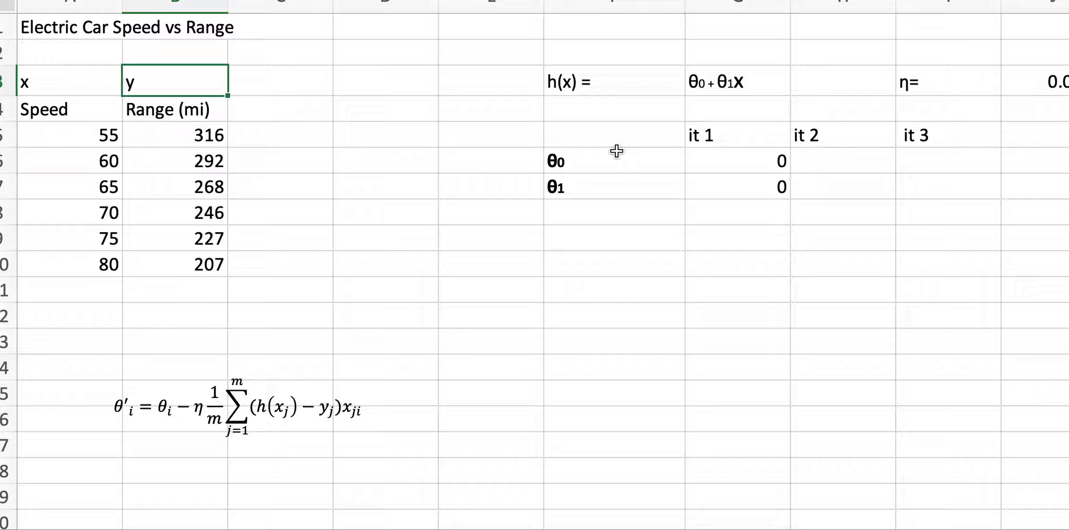
click(612, 85)
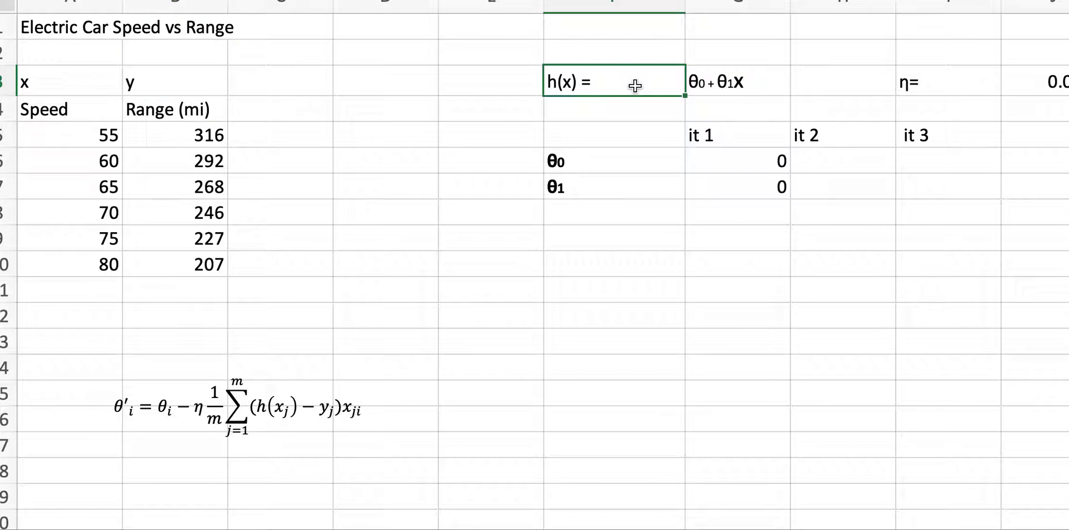
click(708, 87)
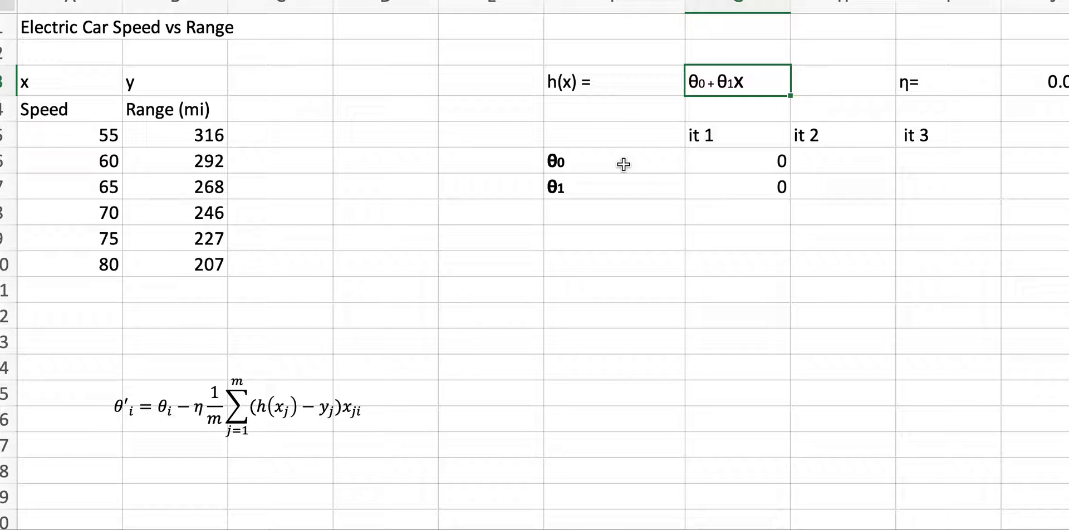
Fill E8:E13 with labels h(x1)–h(x6) and F8:F13 with =$F$6+$F$7*A5-style formulas, all showing 0.
scroll(746, 162, right, 5)
scroll(749, 162, down, 1)
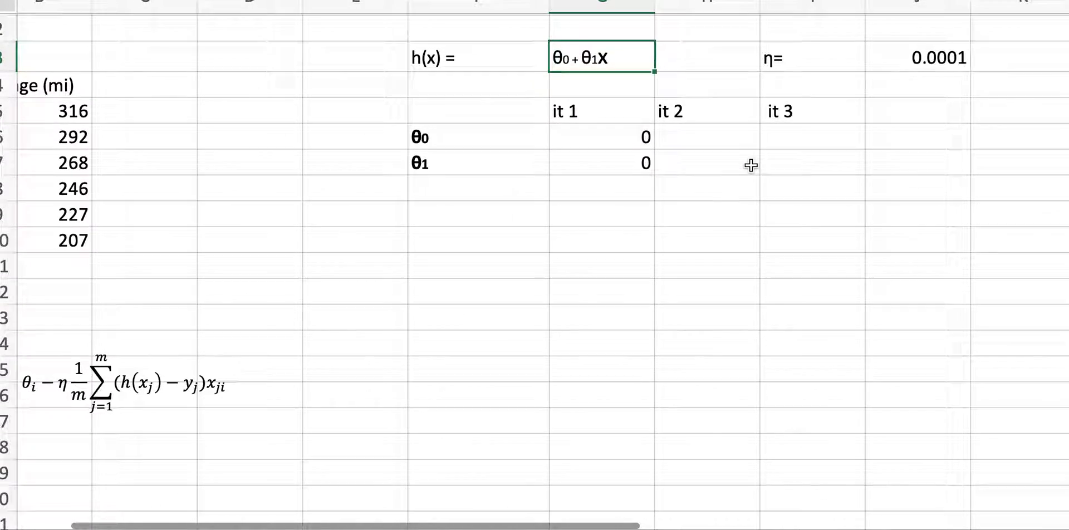
scroll(751, 165, down, 1)
scroll(751, 165, right, 1)
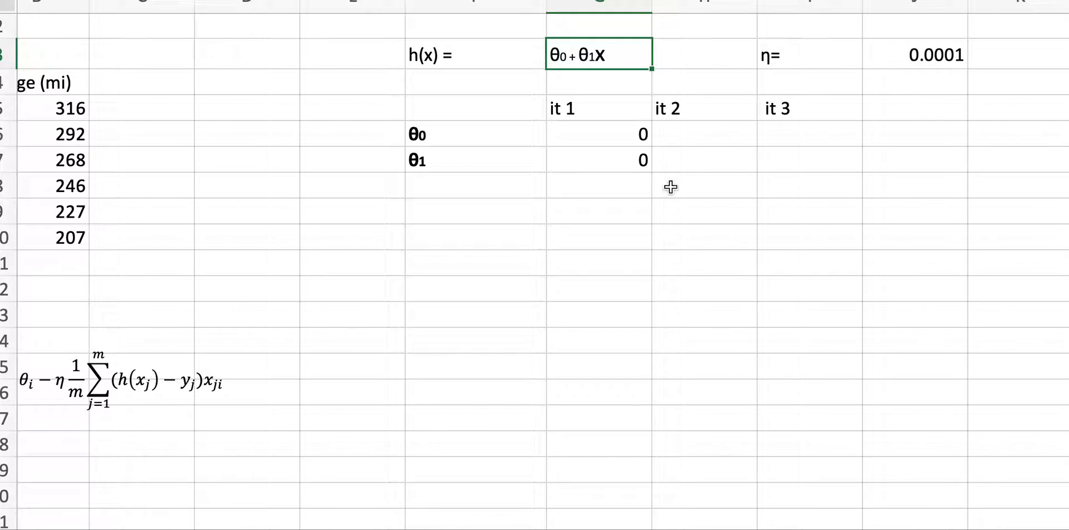
scroll(616, 265, up, 1)
scroll(615, 265, left, 4)
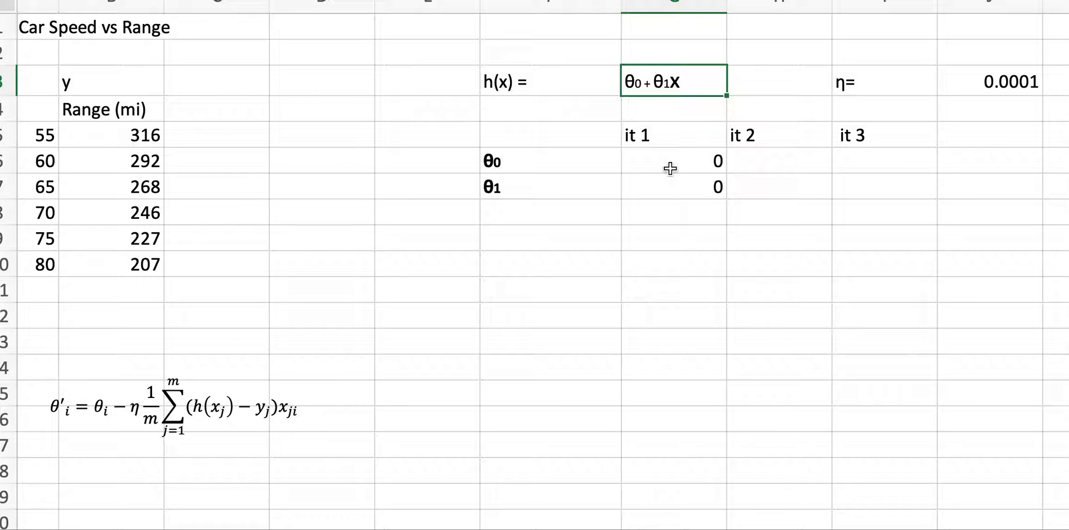
scroll(488, 282, left, 2)
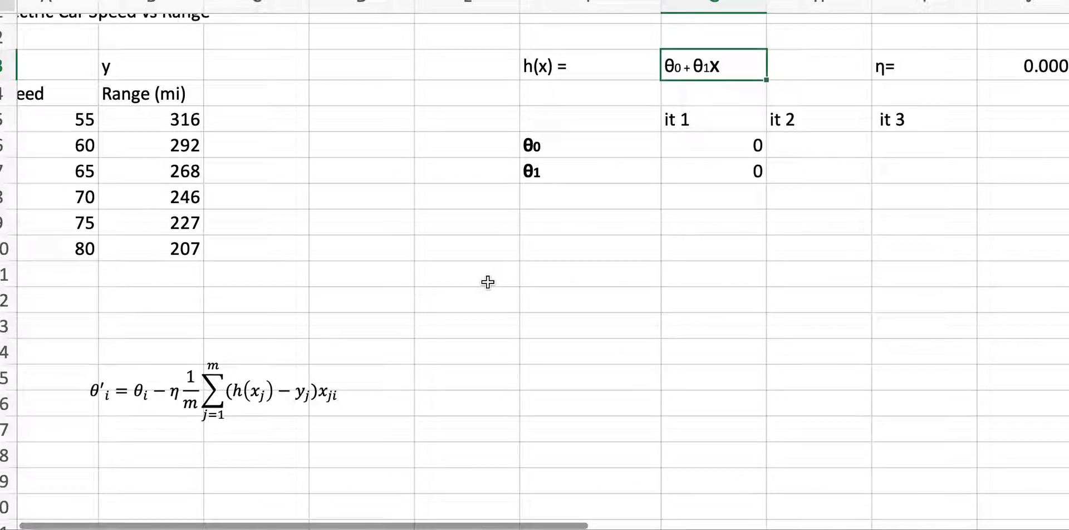
scroll(488, 282, down, 2)
scroll(488, 282, down, 4)
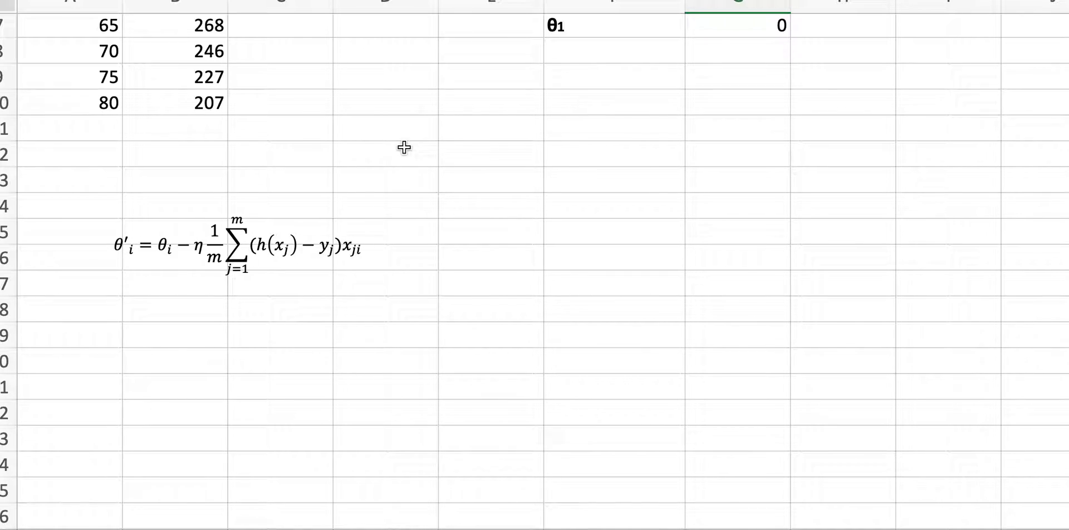
scroll(573, 95, up, 2)
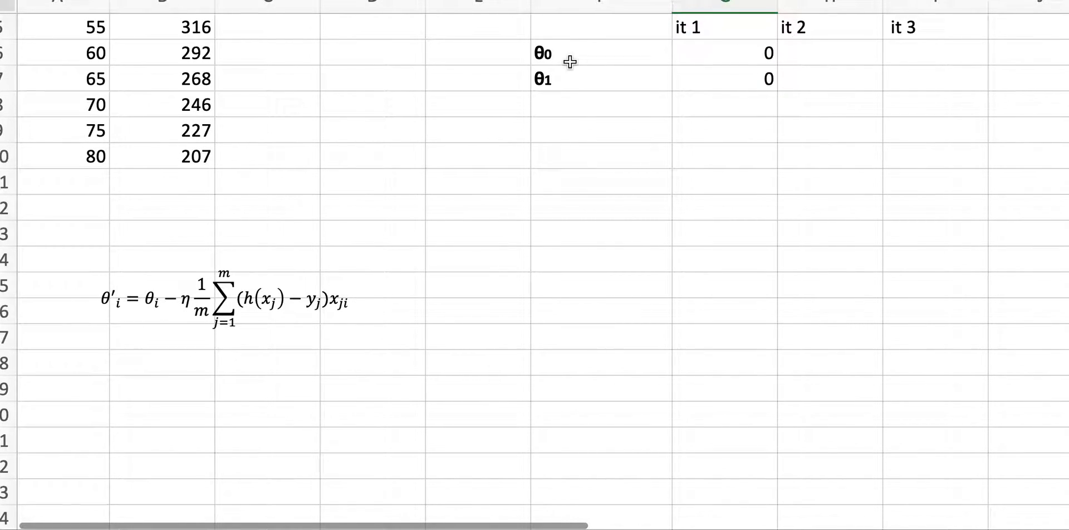
scroll(409, 210, down, 3)
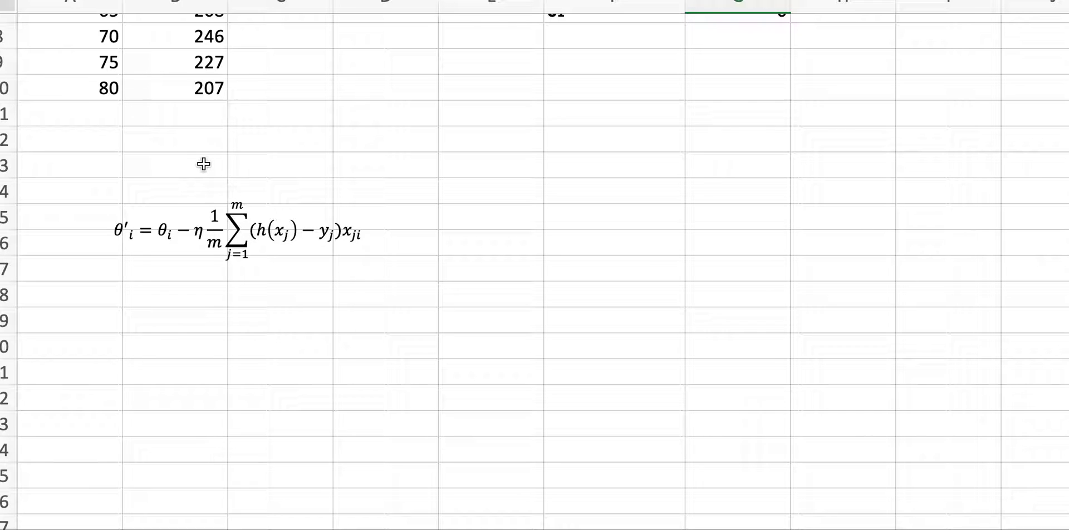
scroll(204, 163, up, 5)
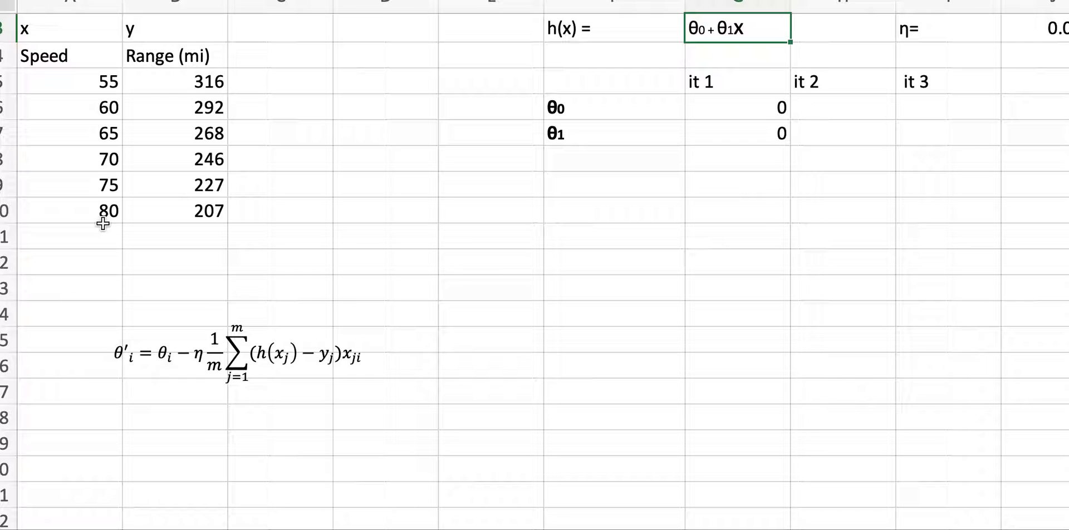
scroll(245, 295, down, 4)
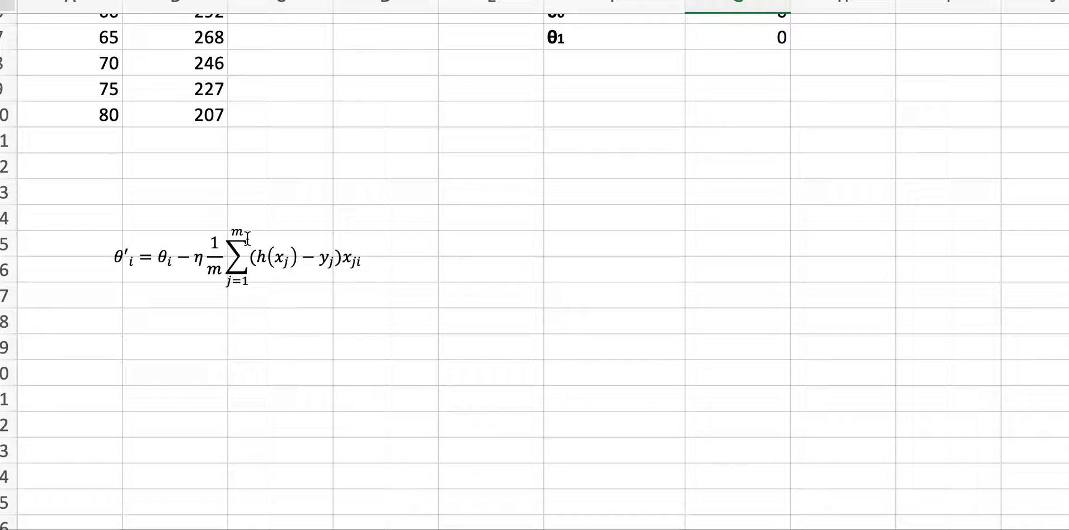
scroll(190, 101, up, 3)
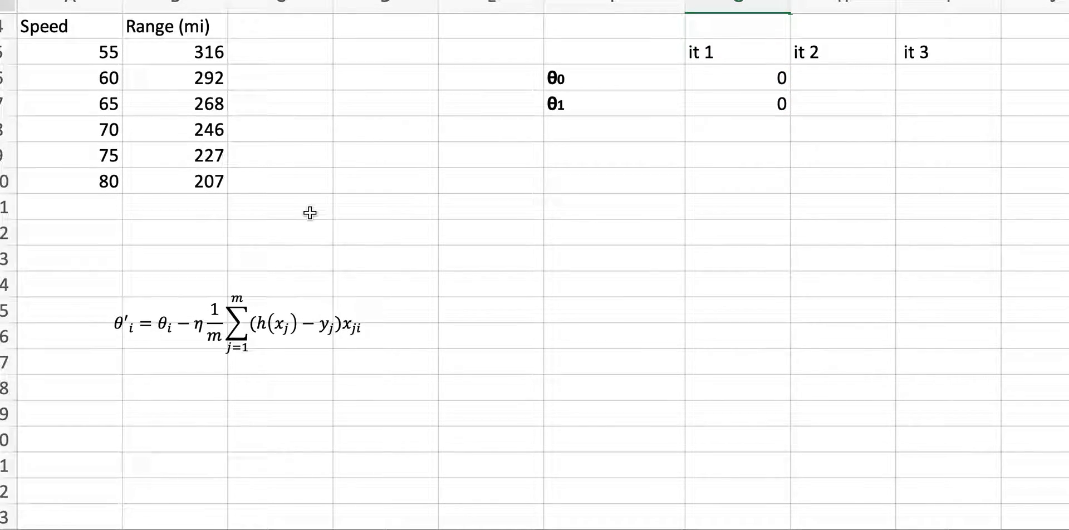
scroll(311, 213, down, 3)
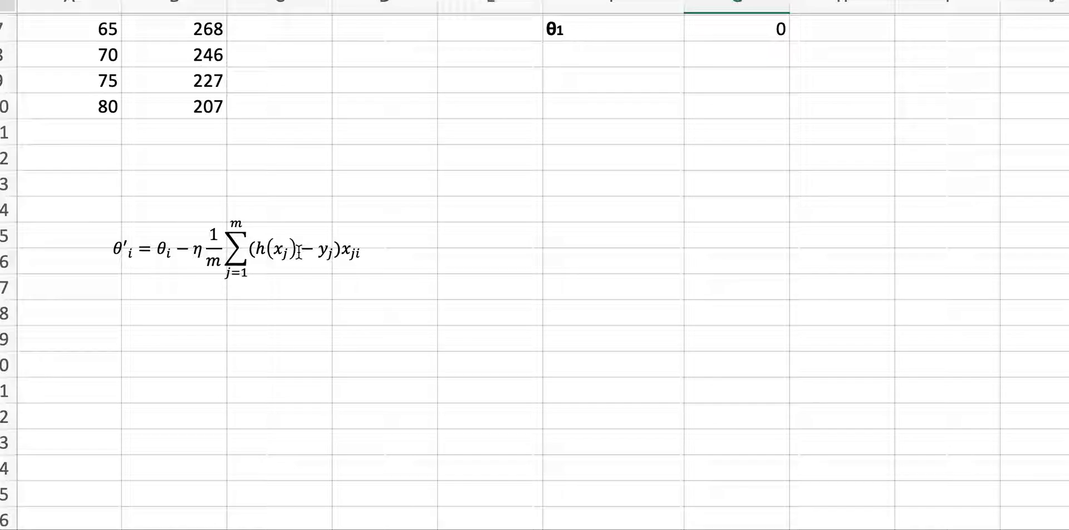
scroll(299, 252, up, 1)
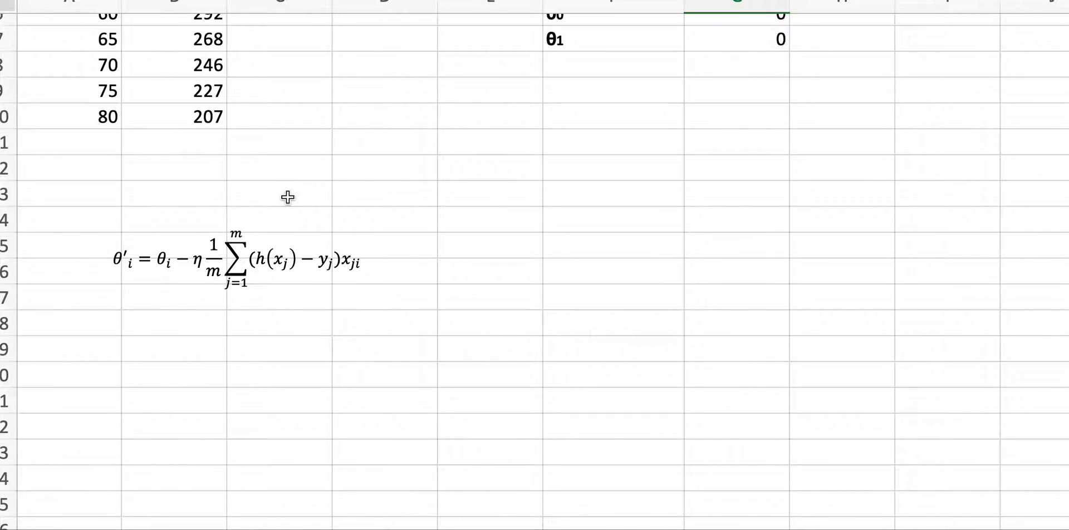
scroll(286, 192, up, 4)
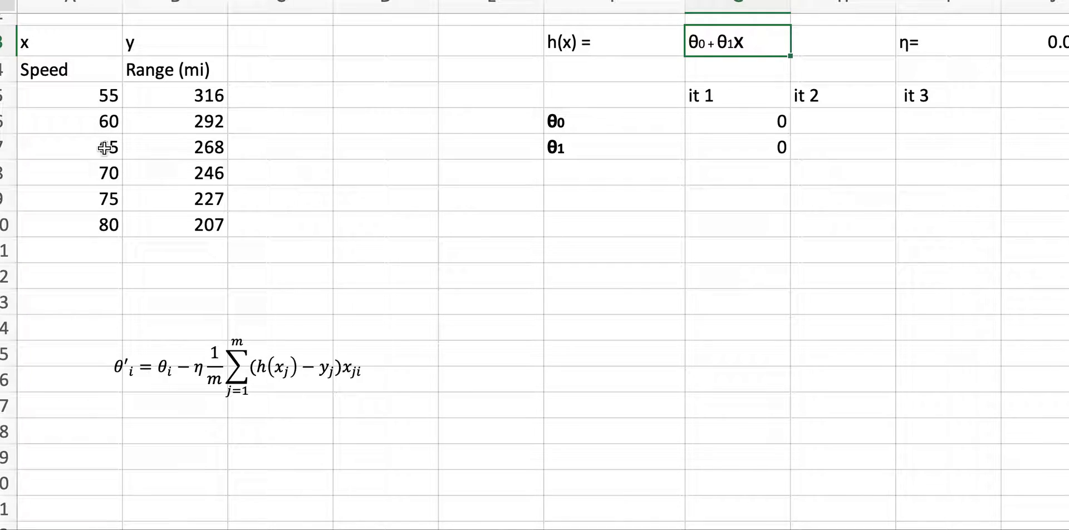
scroll(280, 271, down, 5)
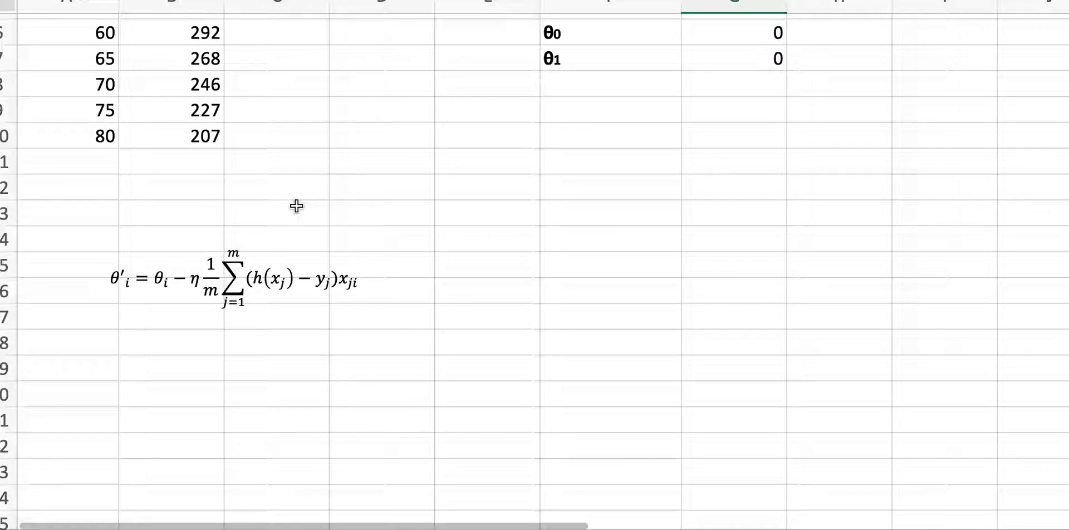
scroll(295, 208, up, 5)
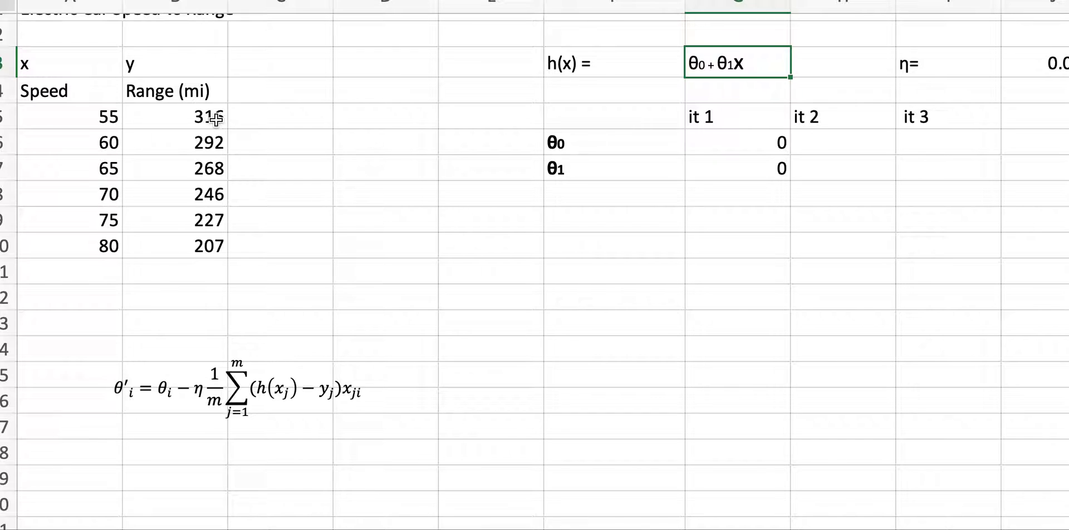
scroll(352, 455, down, 1)
scroll(351, 454, down, 1)
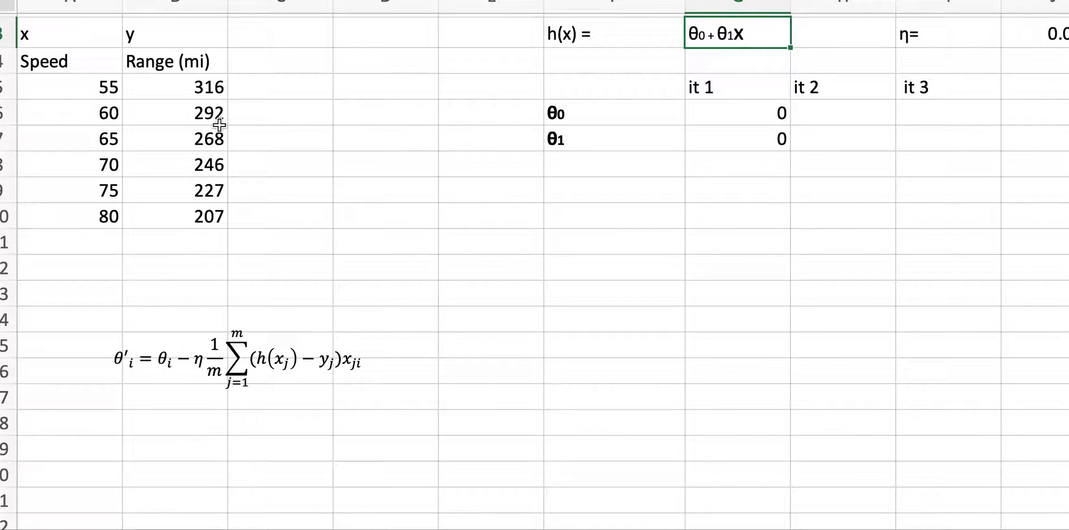
scroll(300, 257, down, 3)
scroll(300, 257, down, 3)
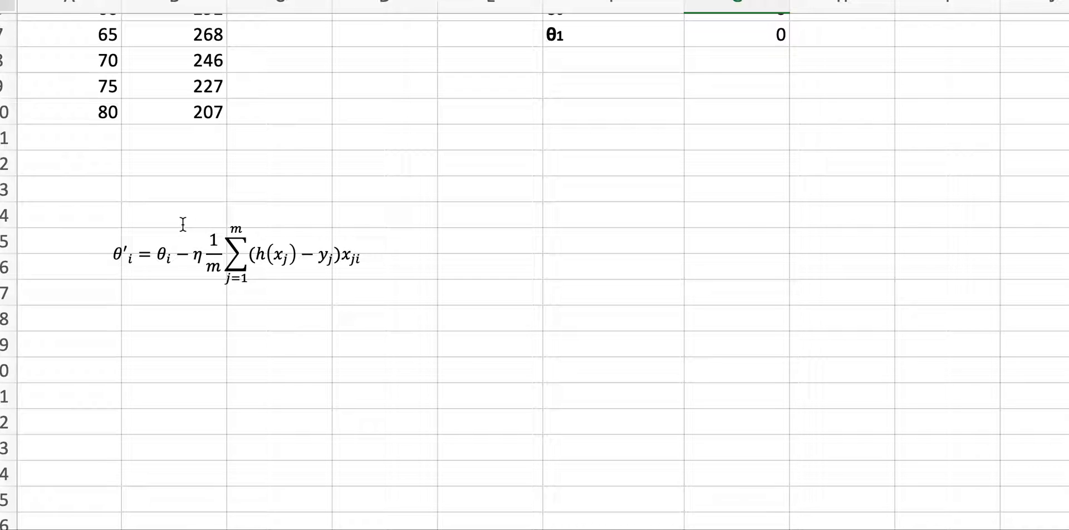
scroll(183, 224, up, 3)
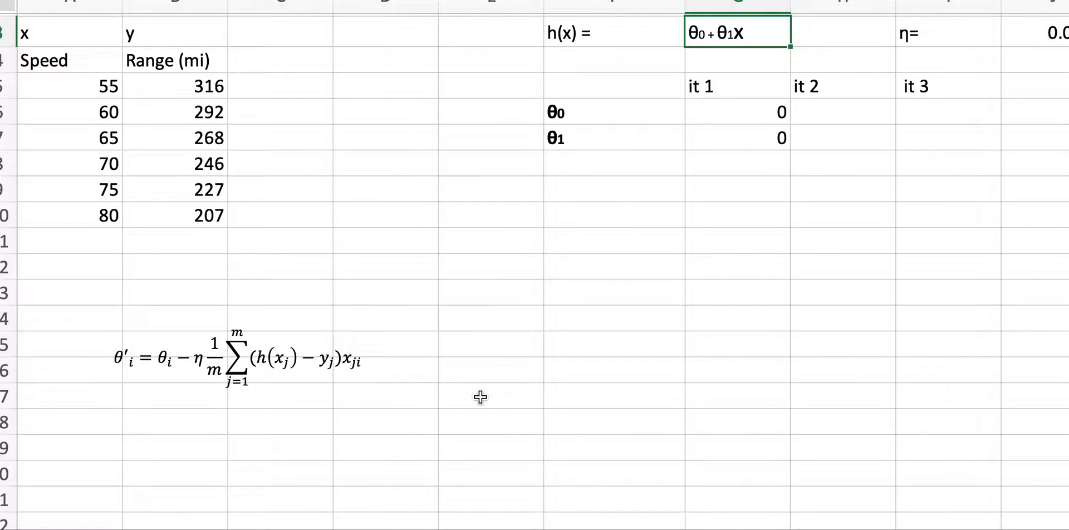
scroll(480, 397, down, 5)
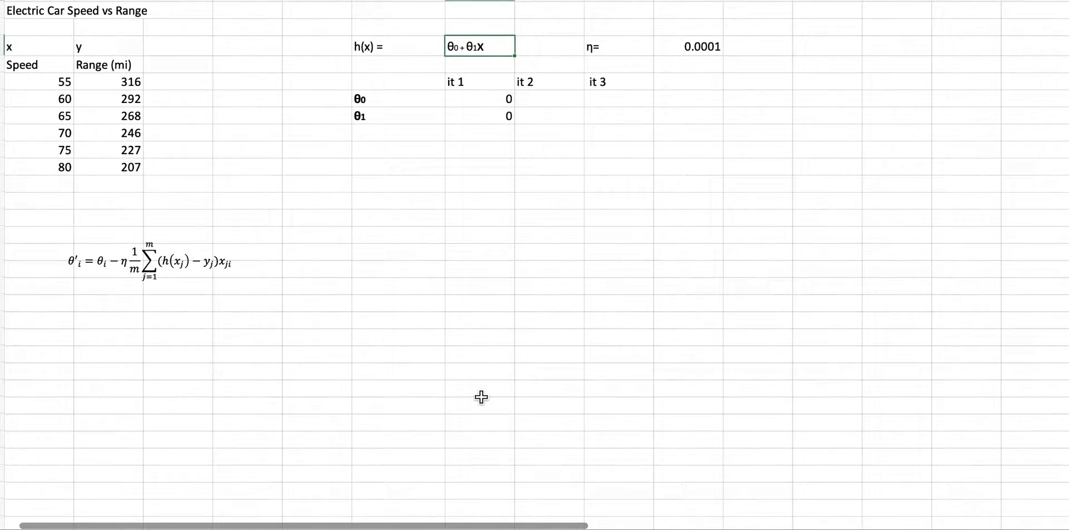
scroll(481, 397, up, 2)
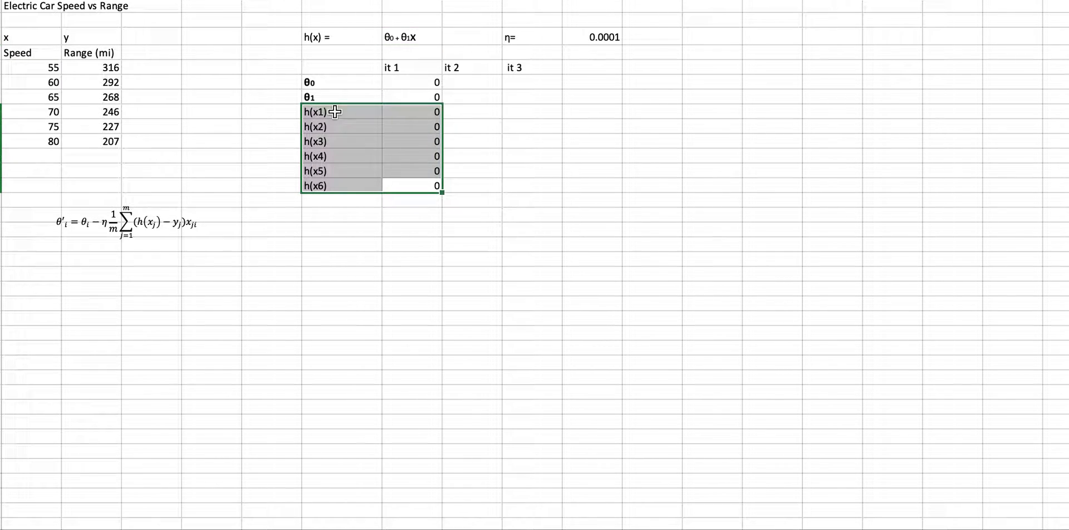
click(402, 113)
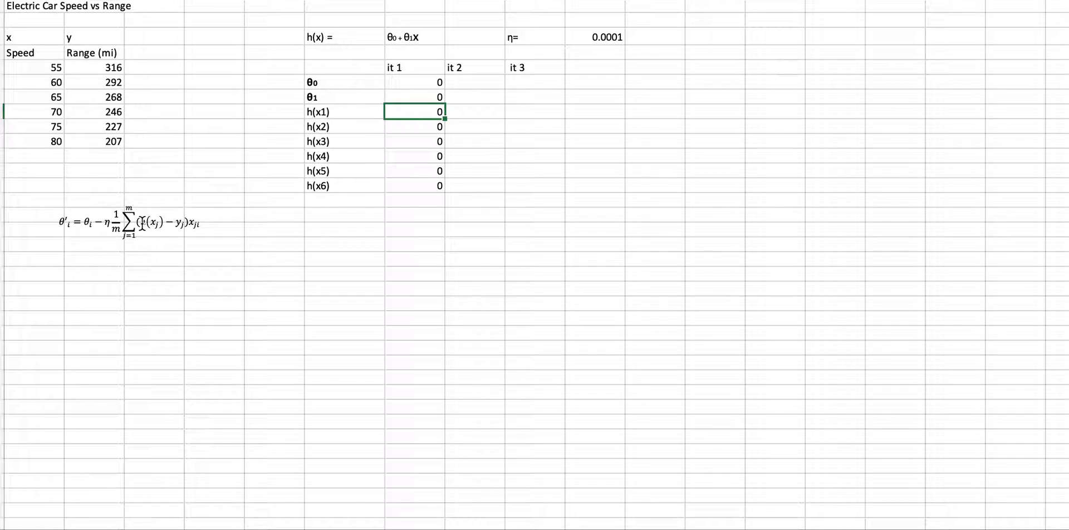
Add residual rows h(x1)-y1 to h(x6)-y6, their products with x, and error sq. 16642.6667.
key(ctrl+z)
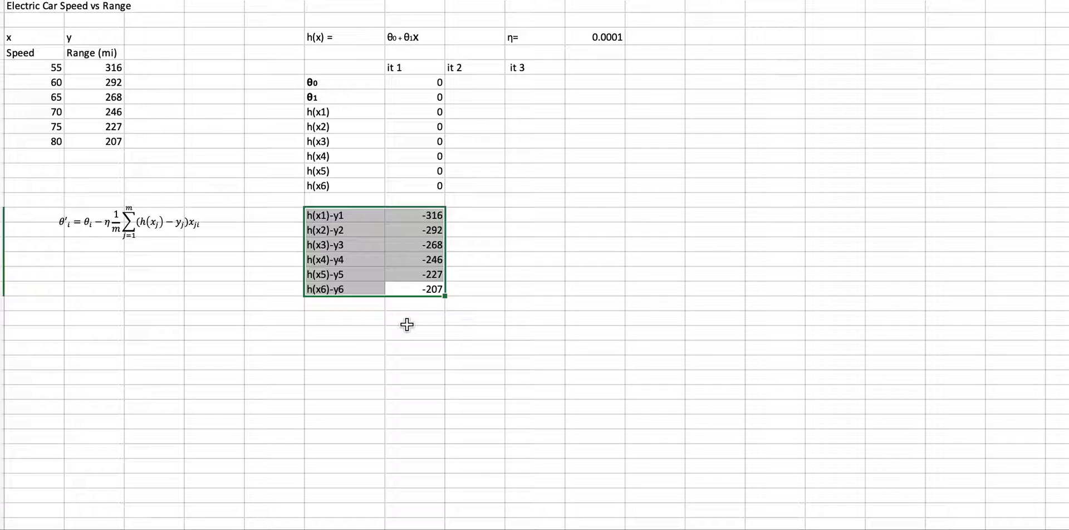
key(super+y)
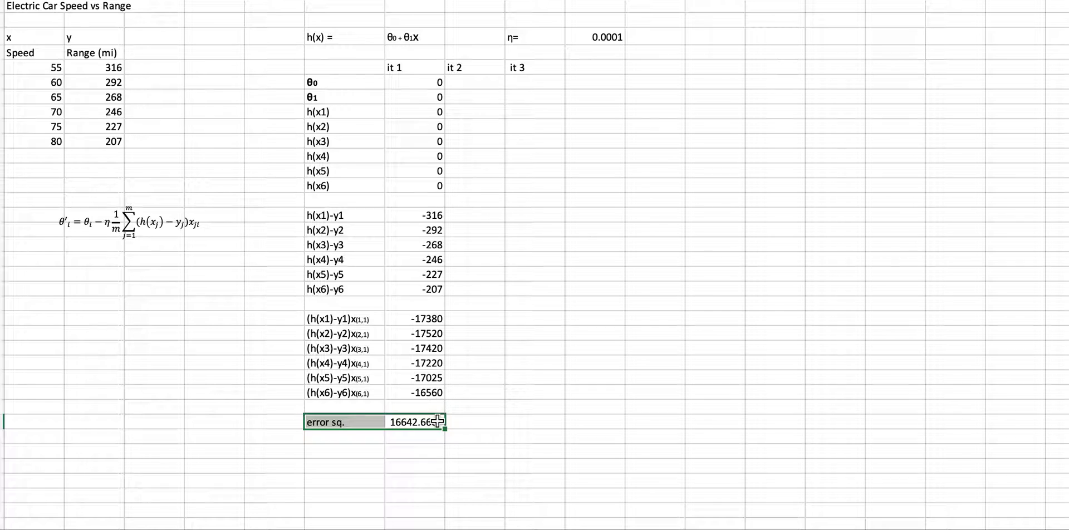
click(480, 209)
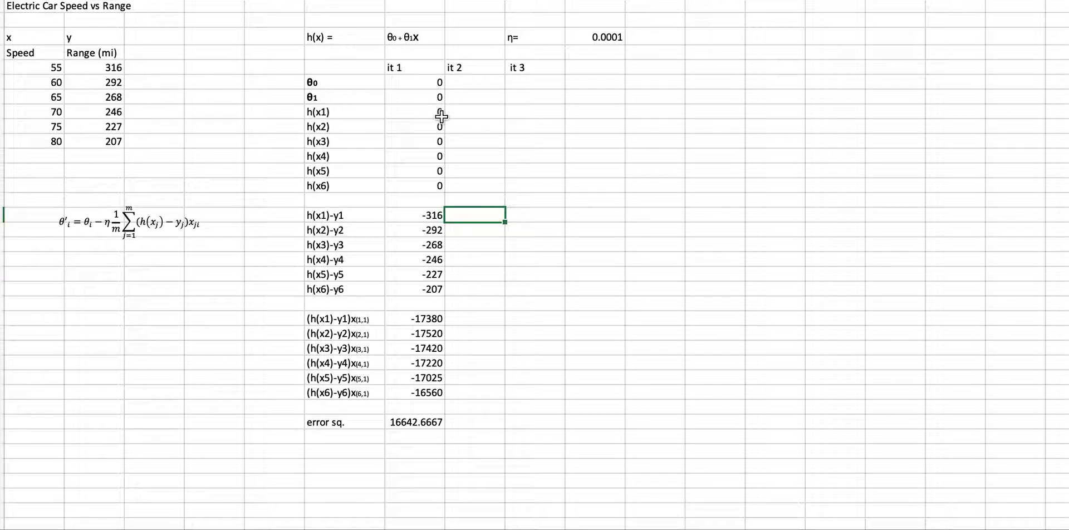
Set iteration 1's θ0 to 400 and θ1 to -1, reducing error sq. to 140.166667.
click(432, 83)
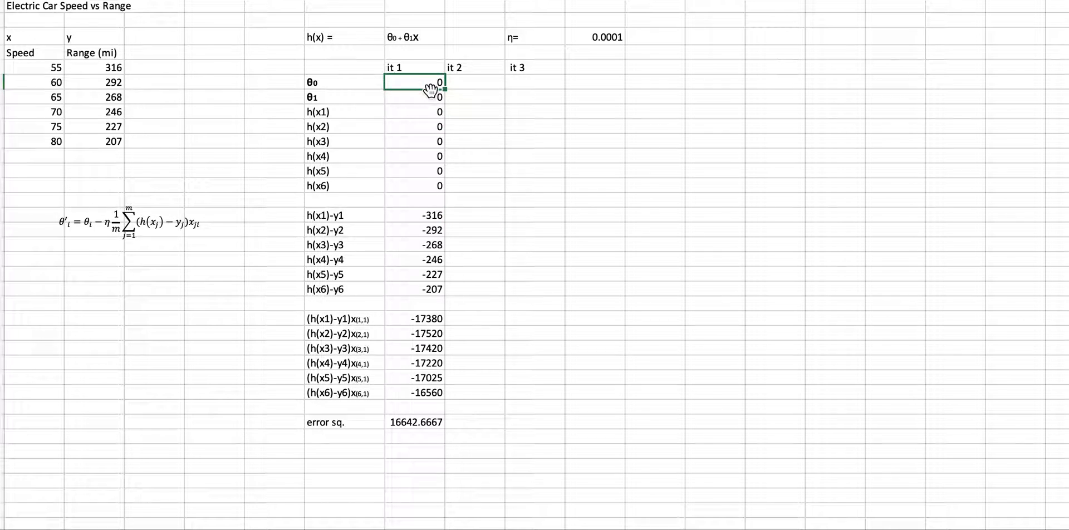
click(430, 95)
click(430, 83)
text(400)
key(Return)
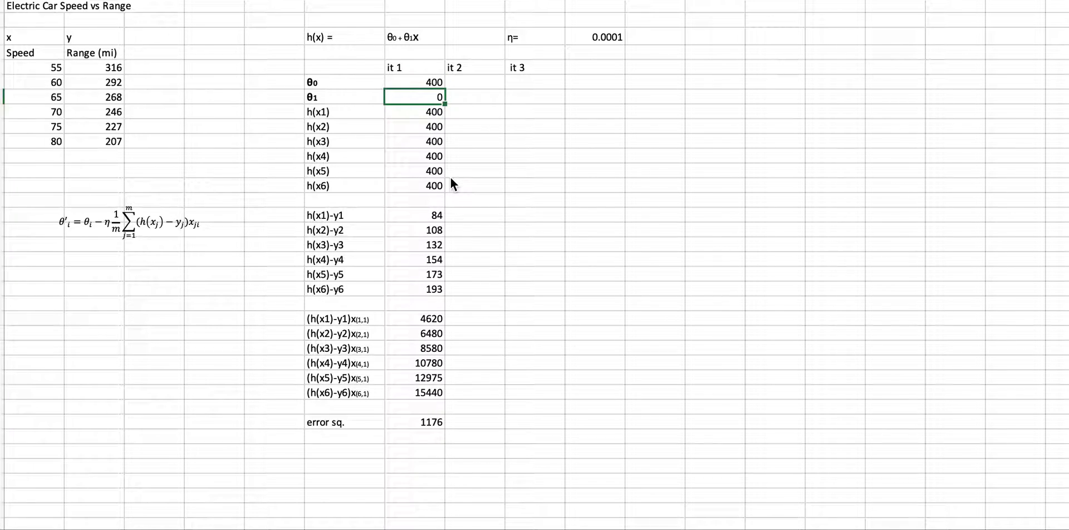
text(1)
key(Return)
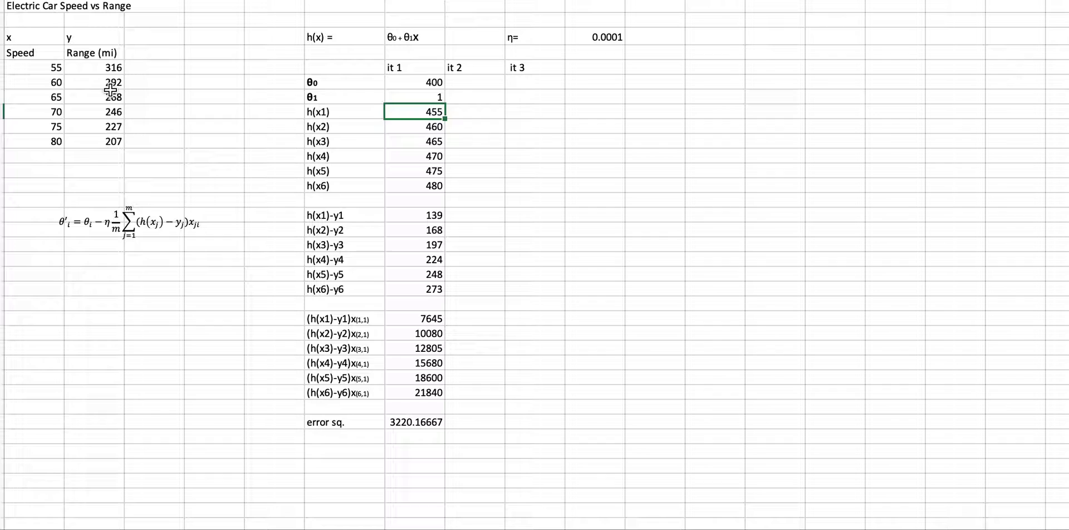
click(431, 98)
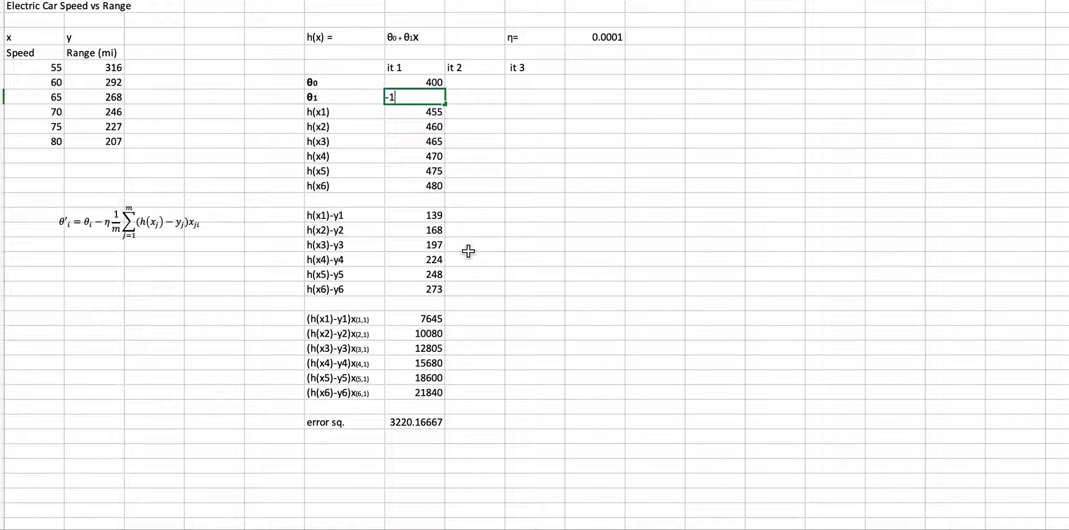
text(-1)
key(Return)
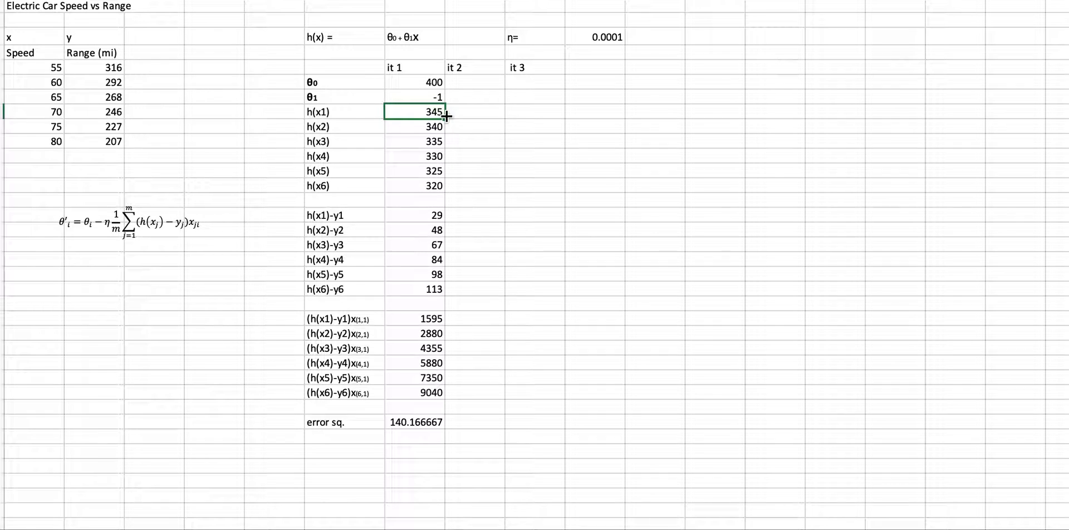
click(470, 85)
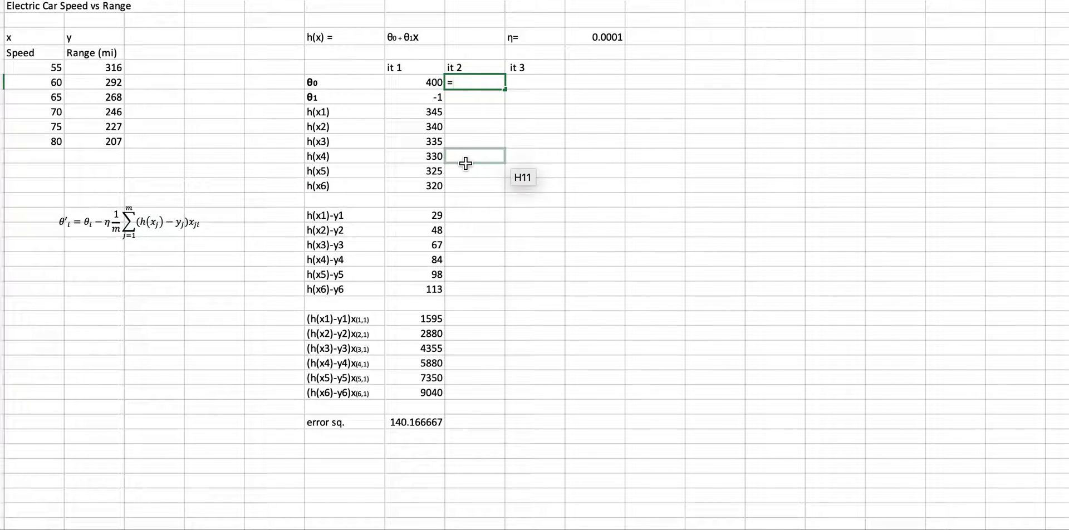
Enter =G6-$J$3*G15/6 in H6 as iteration 2's θ0, giving 399.999517.
click(431, 82)
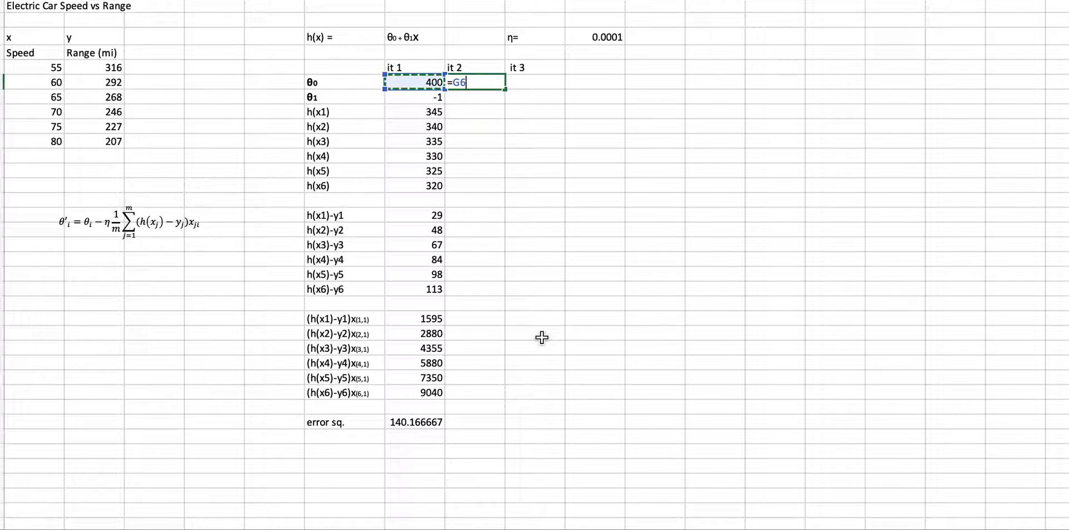
text(-)
click(599, 38)
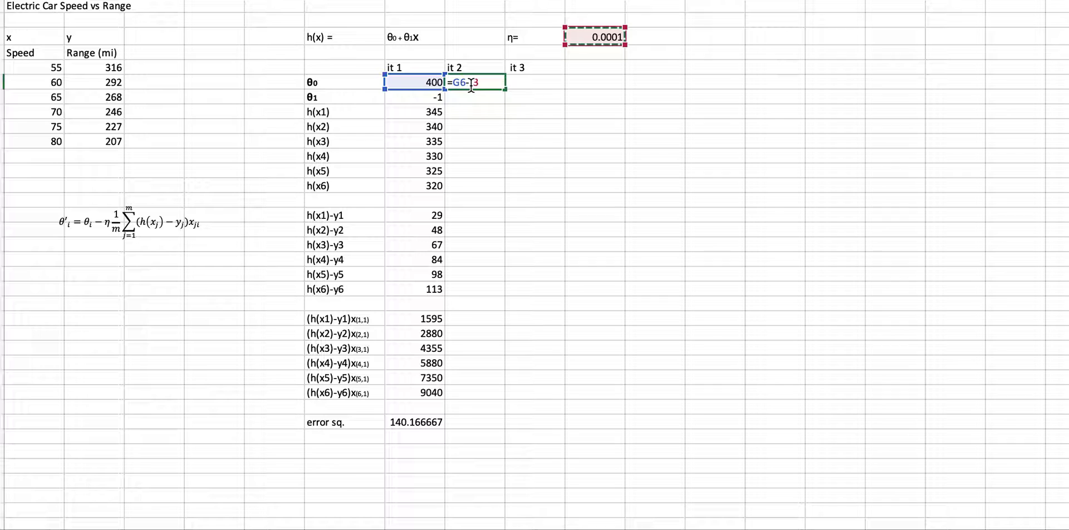
click(470, 82)
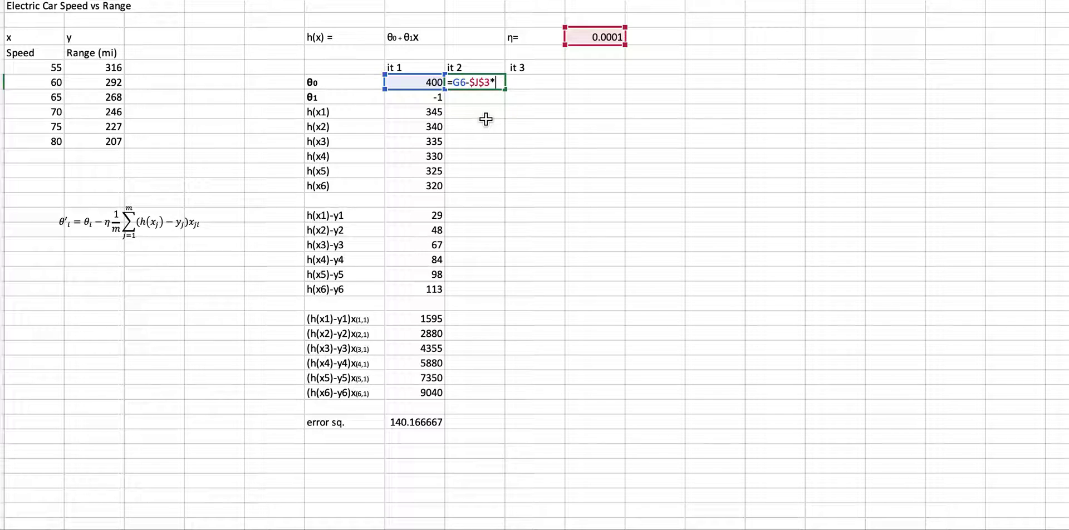
click(435, 218)
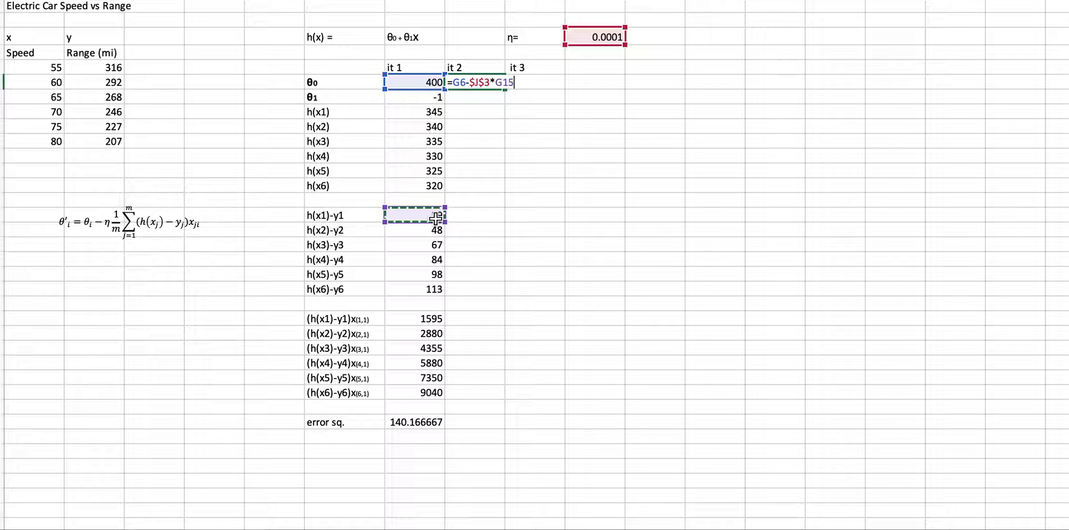
text(/6)
key(Return)
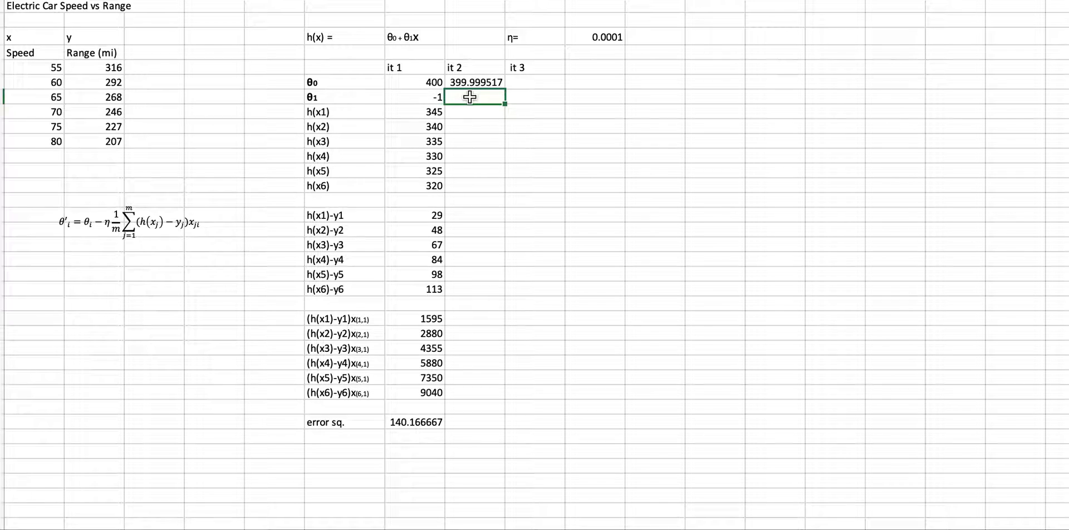
Enter =G7-$J$3*G22/6 in H7 as iteration 2's θ1, giving -1.0265833.
text(=)
click(426, 95)
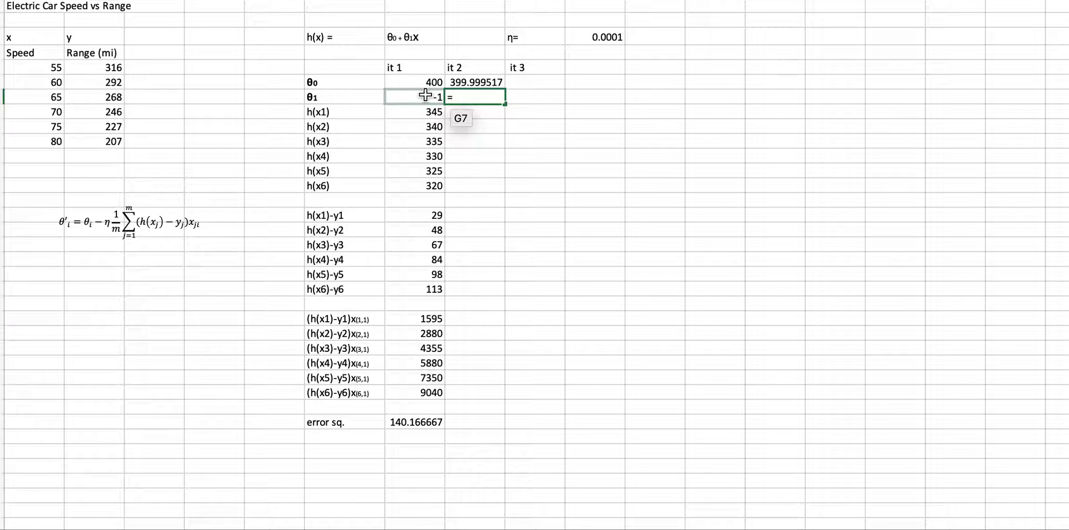
text(-)
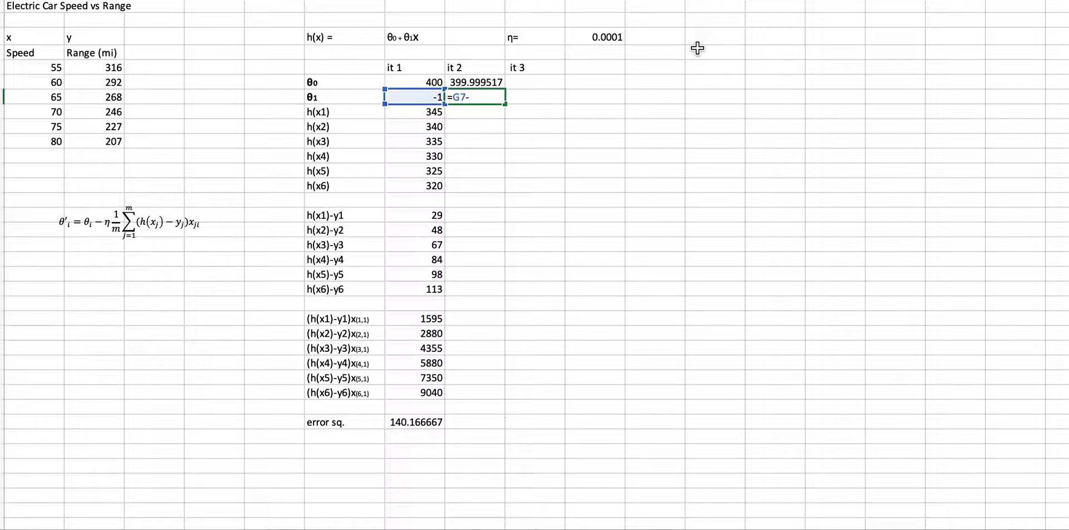
click(612, 37)
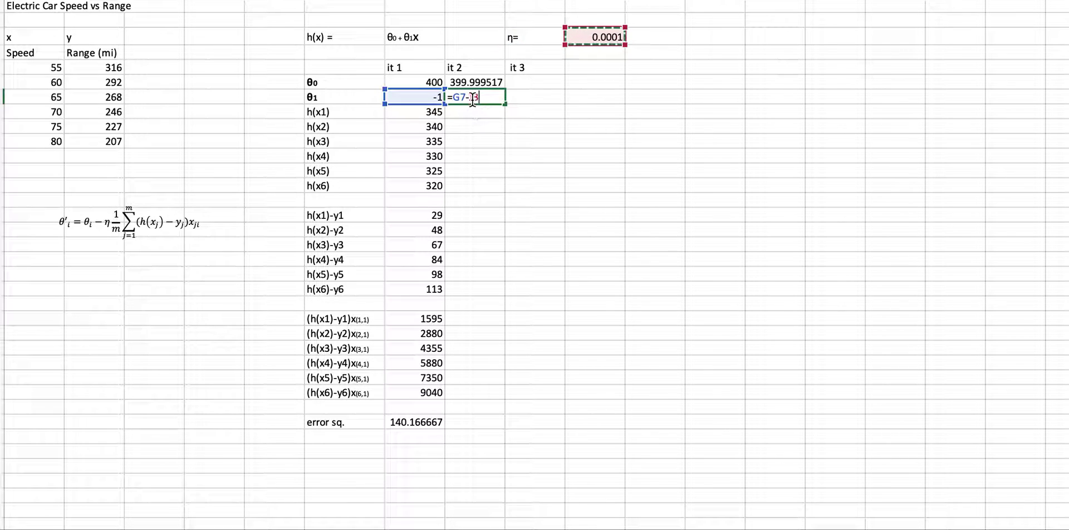
key(F2)
key(Left)
key(Left)
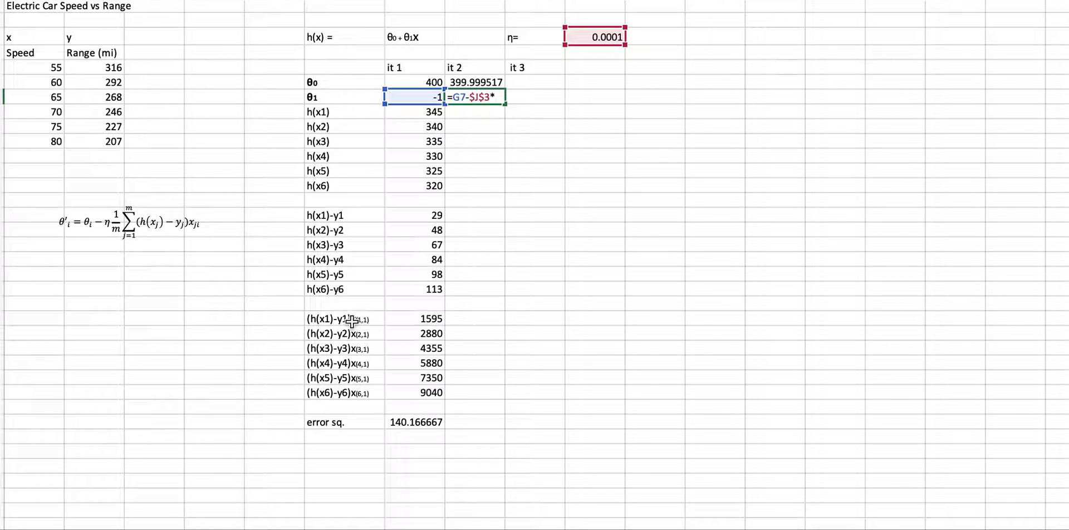
click(422, 319)
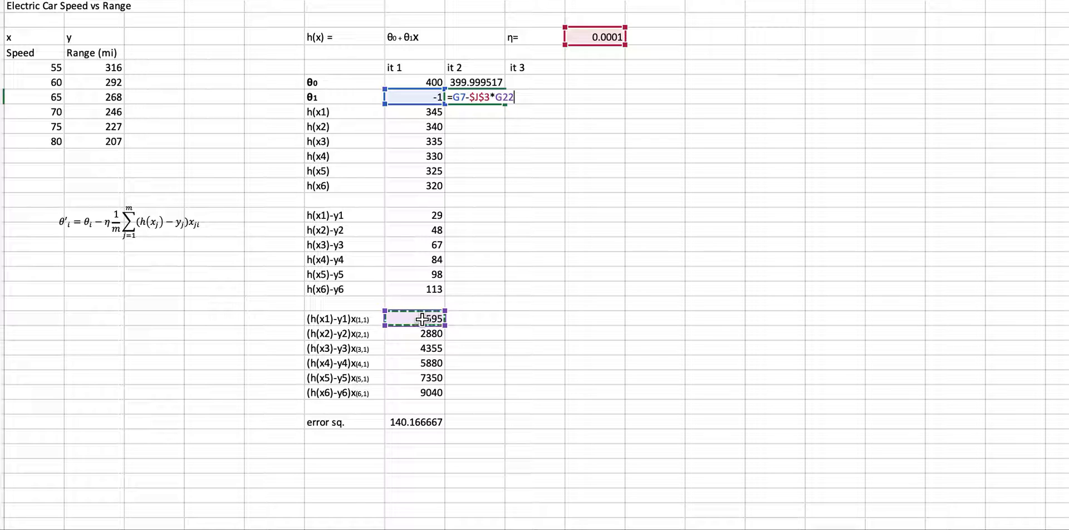
text(/6)
key(Return)
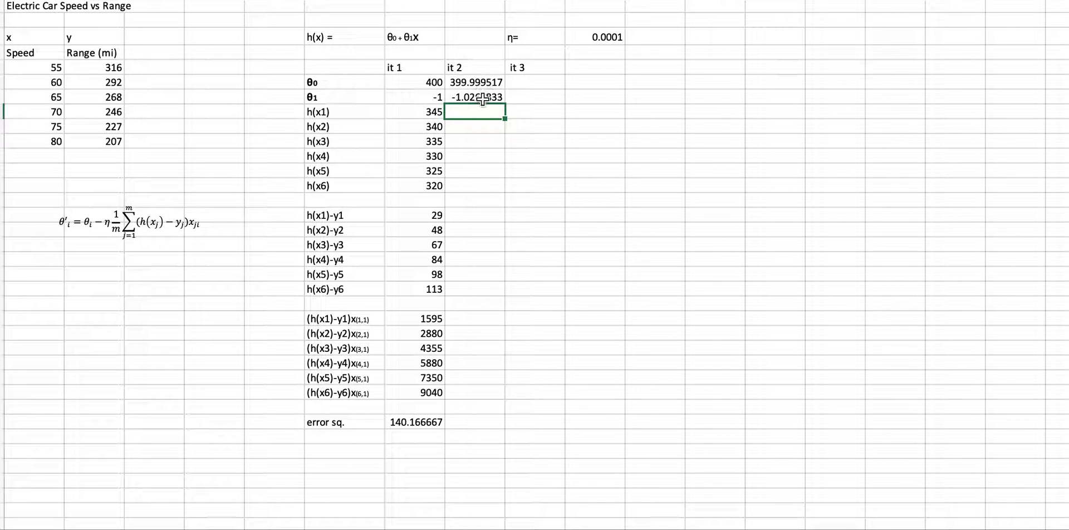
Copy the G8:G29 calculation block into column H, giving error sq. 126.385039.
drag(432, 113, 421, 418)
key(ctrl+c)
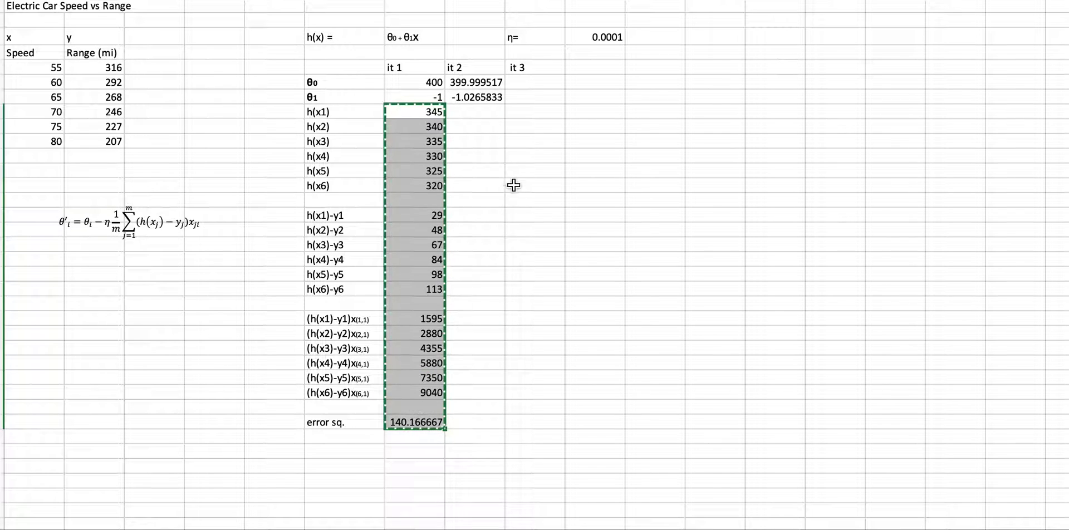
click(484, 110)
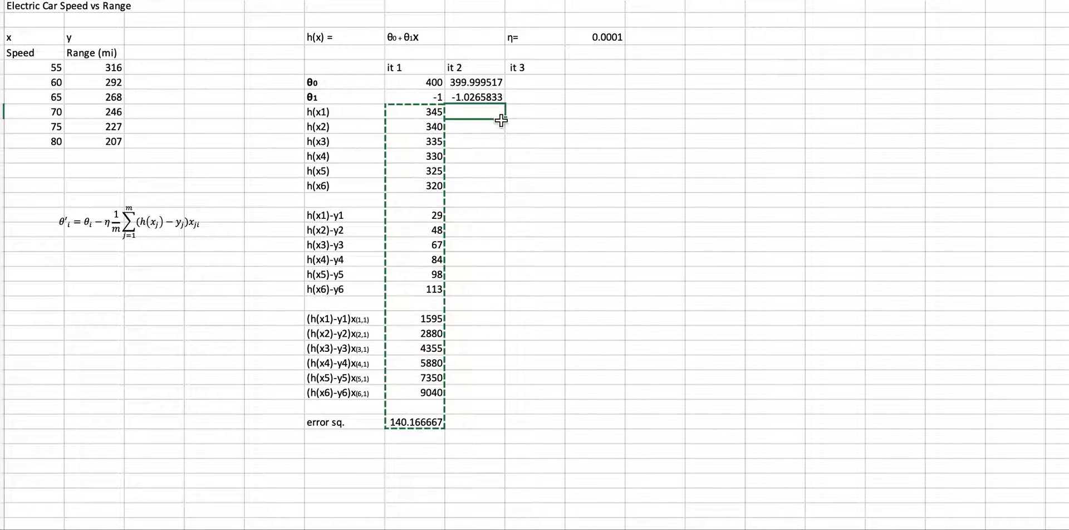
key(ctrl+v)
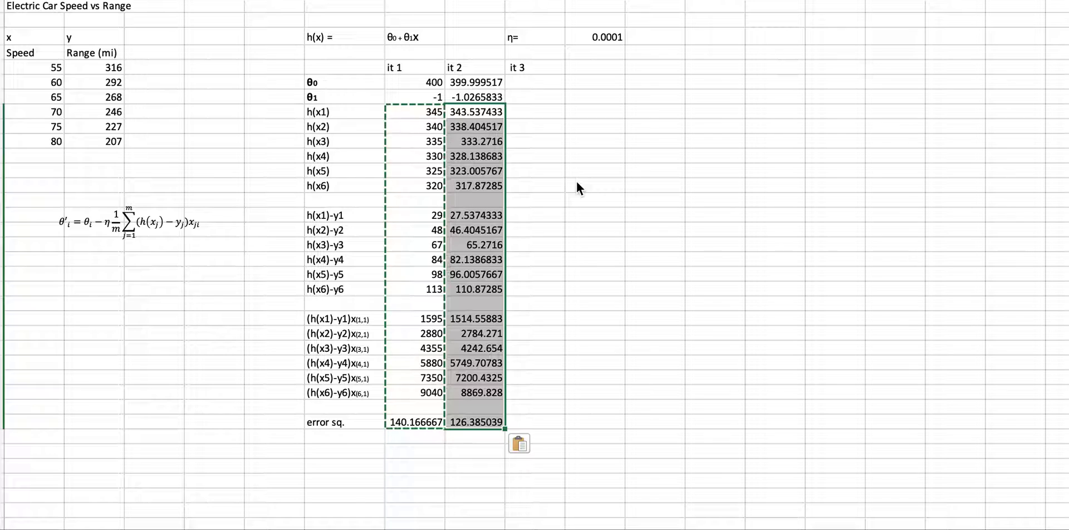
click(535, 375)
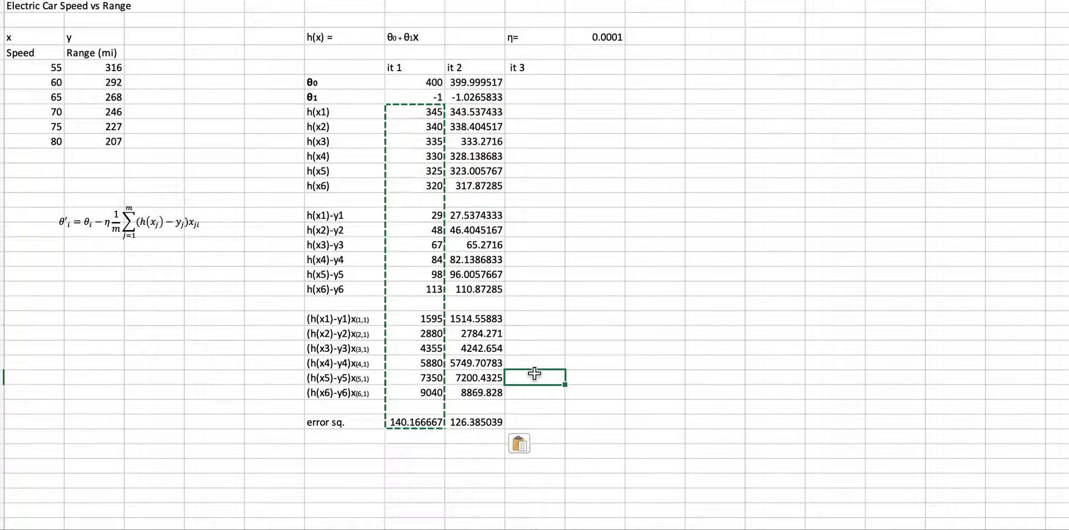
click(462, 423)
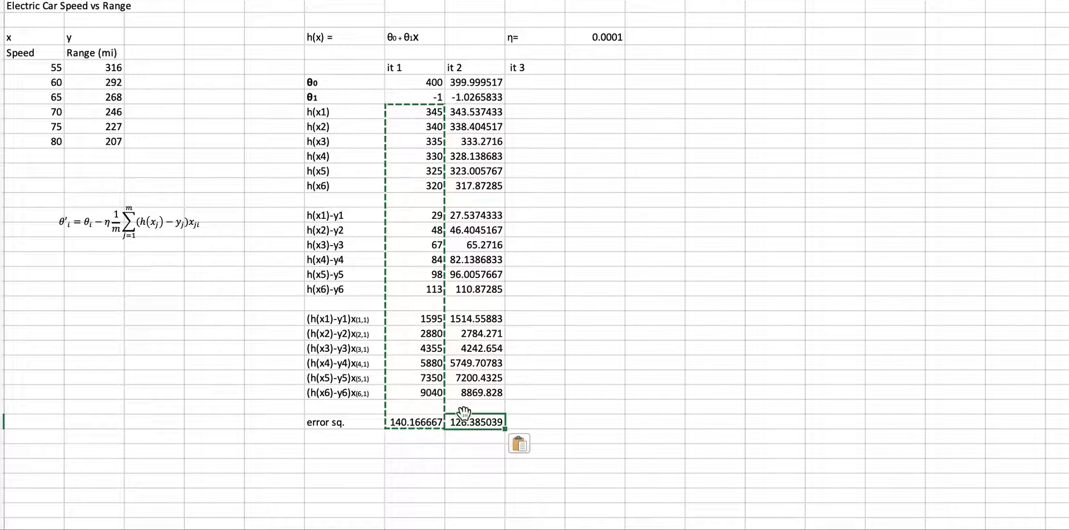
click(463, 112)
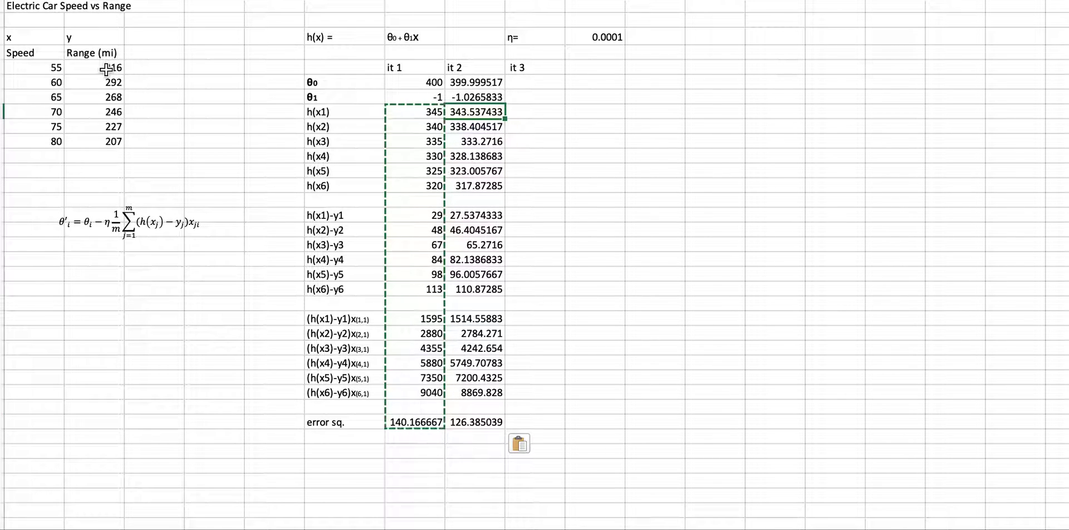
click(482, 185)
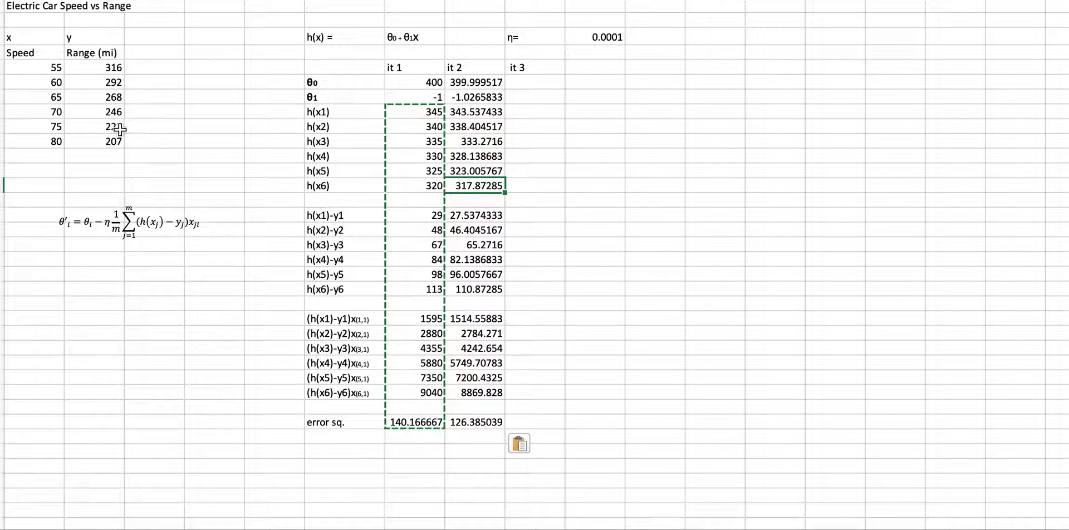
click(105, 145)
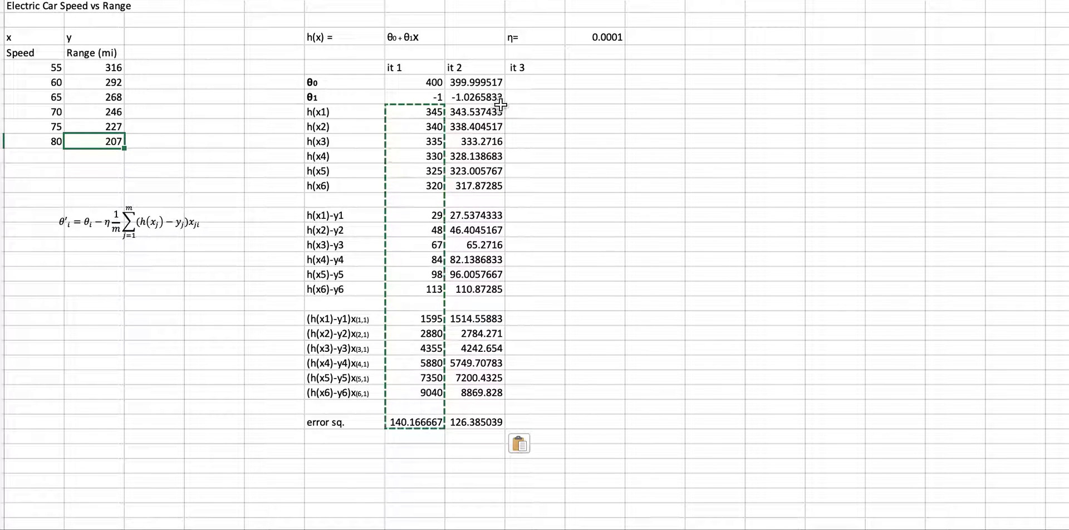
Copy iteration 2's θ updates and calculation rows into it 3, giving error sq. 113.958465.
drag(491, 83, 535, 93)
key(ctrl+c)
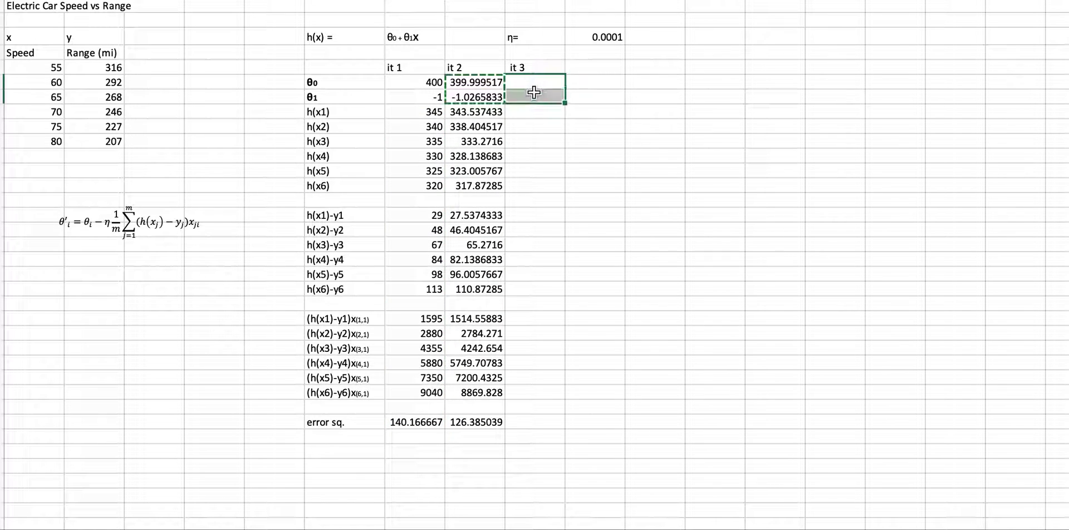
key(ctrl+v)
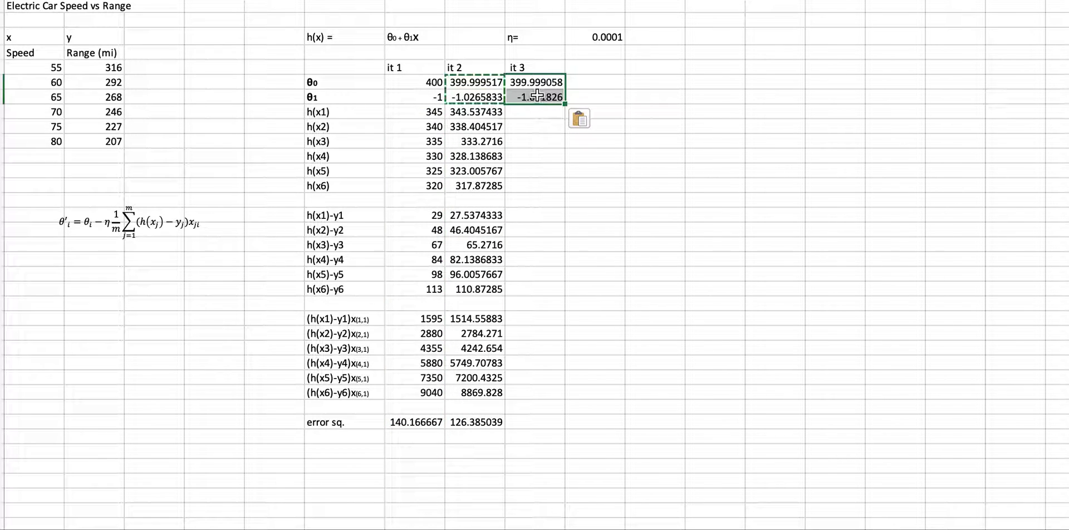
drag(479, 116, 465, 424)
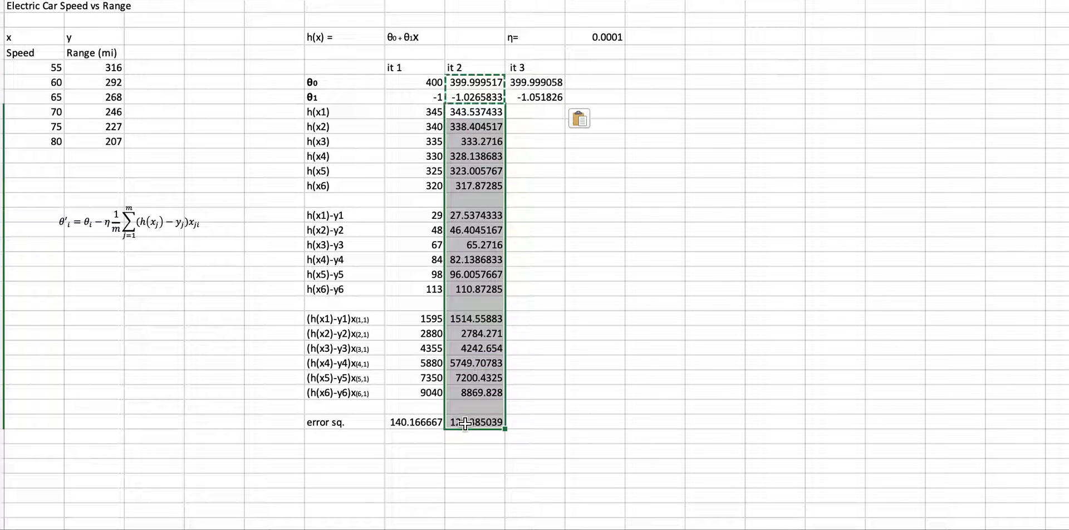
key(ctrl+c)
click(539, 111)
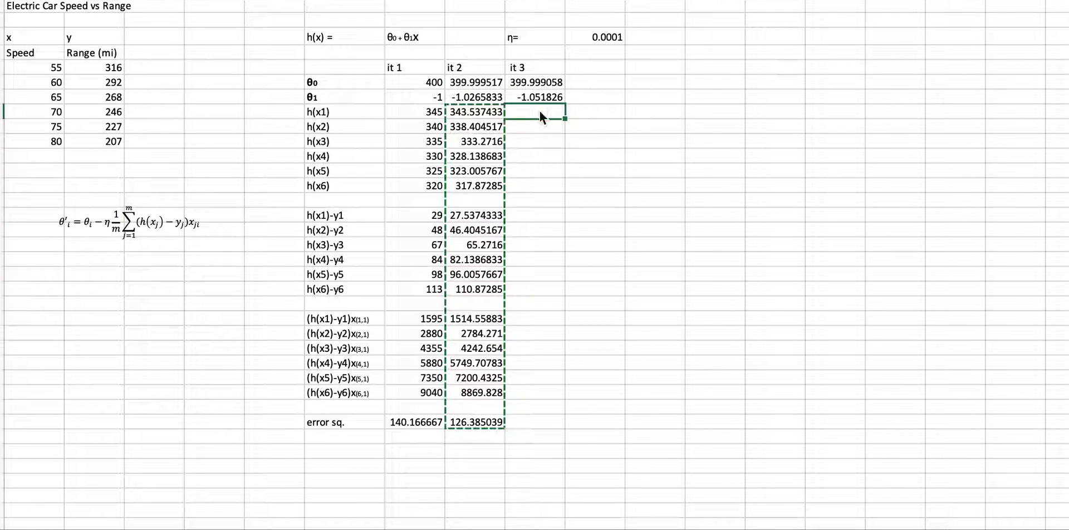
key(ctrl+v)
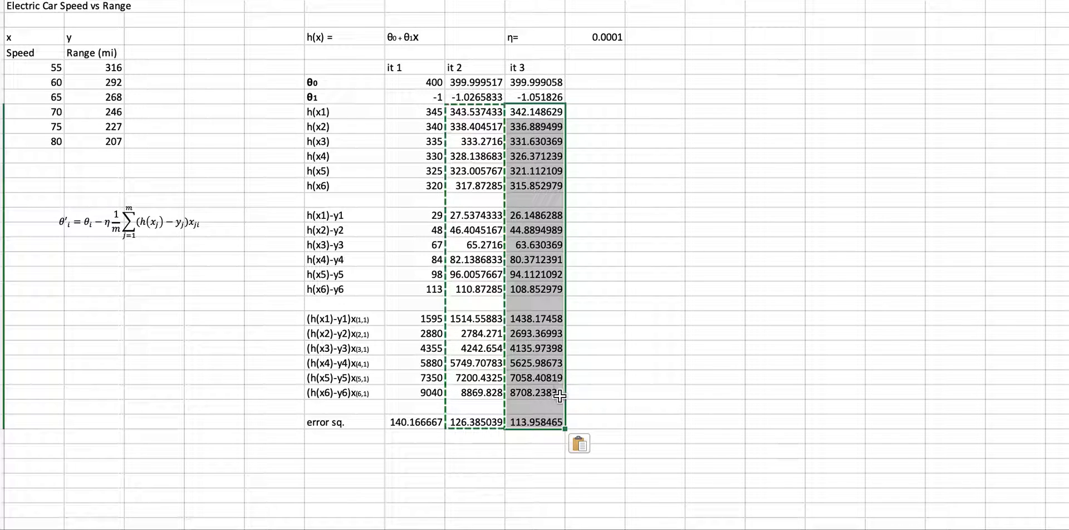
Copy the whole it 3 column from θ0 down to error sq.
click(548, 84)
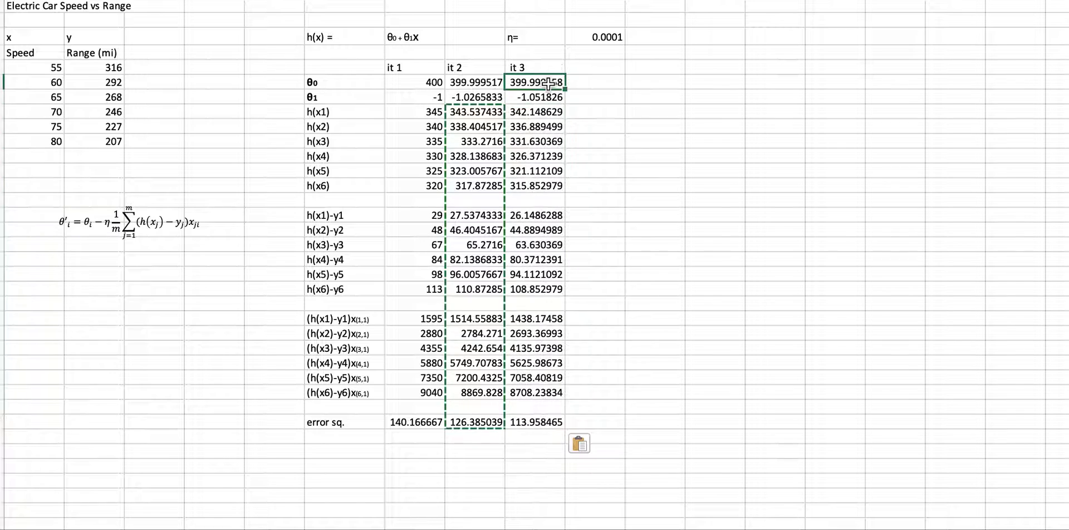
drag(549, 84, 546, 416)
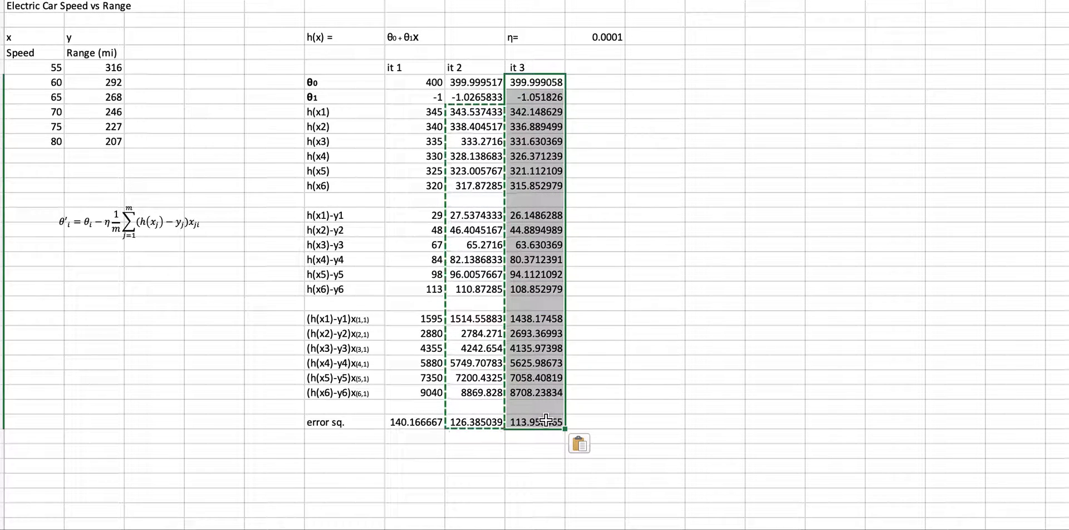
click(556, 83)
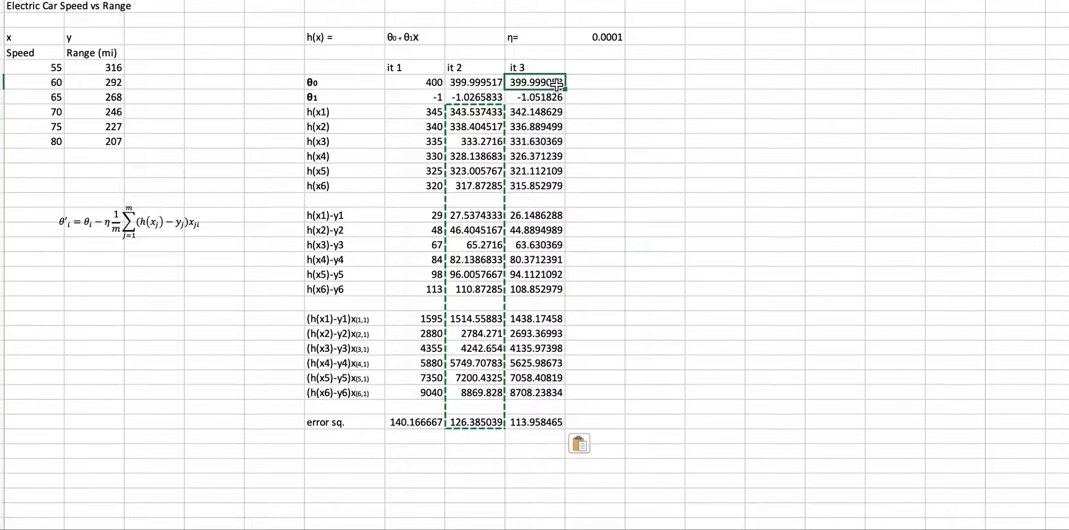
drag(555, 84, 557, 424)
key(super+c)
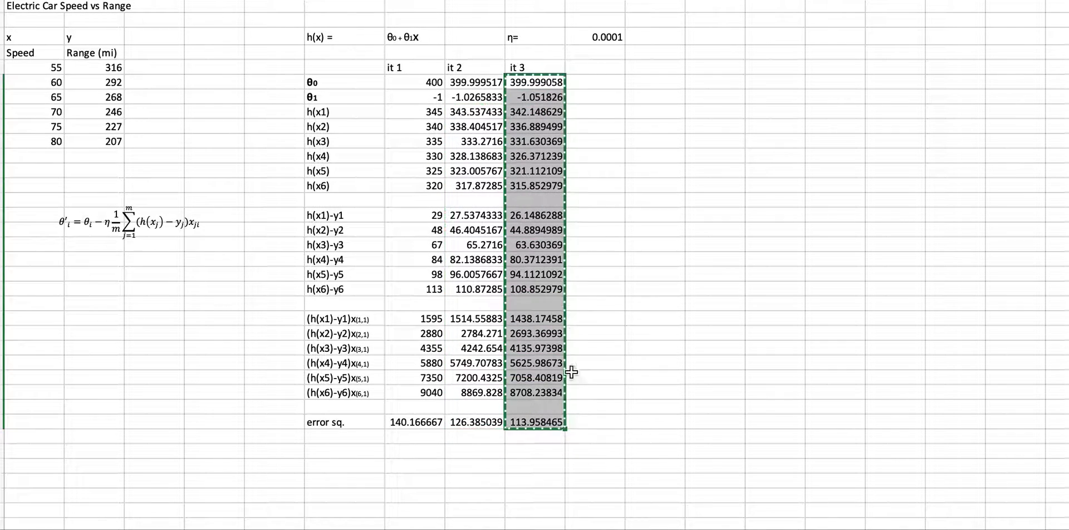
Paste the it 3 formulas into eight new columns from J5 down to the error sq. row.
click(614, 123)
click(612, 82)
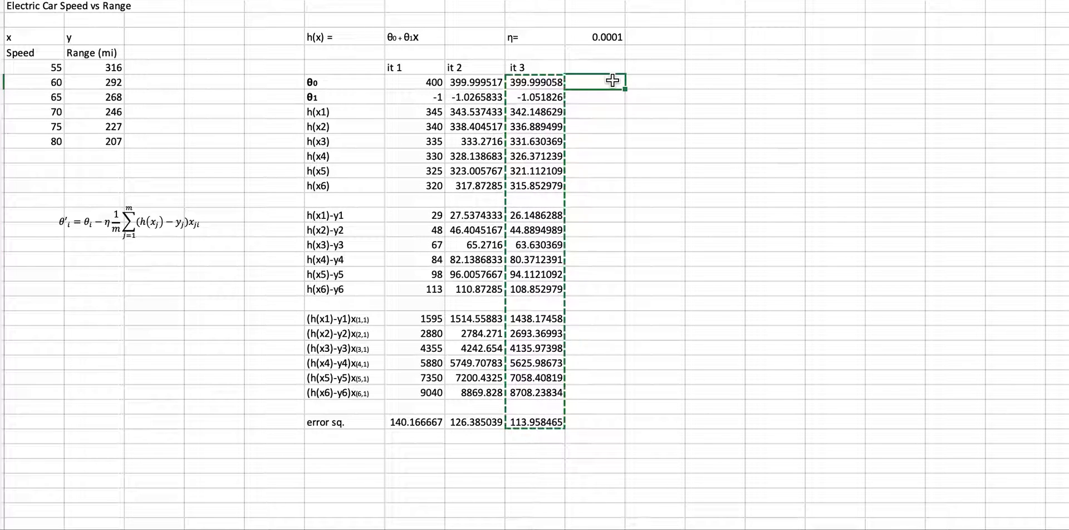
drag(612, 81, 853, 74)
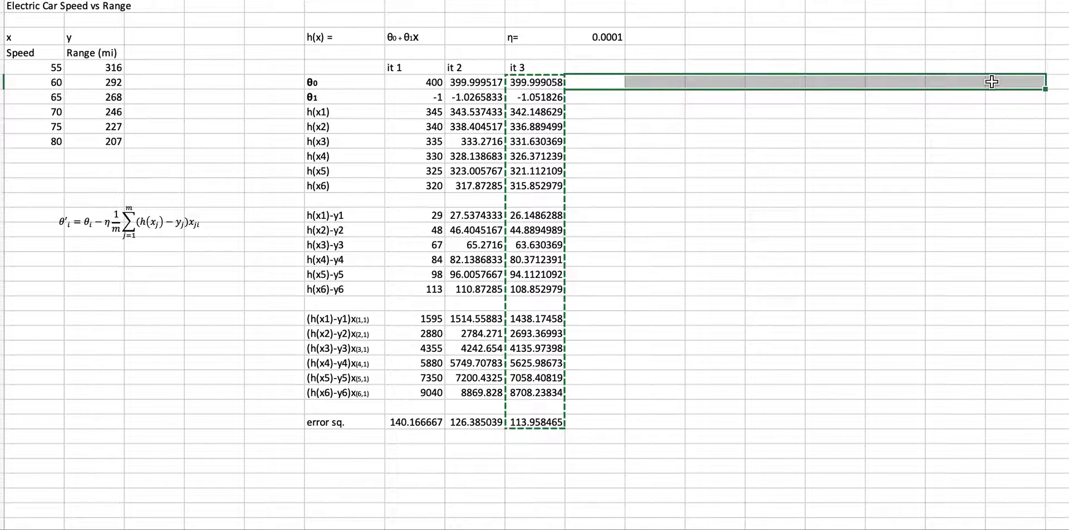
drag(992, 82, 1002, 422)
key(super+v)
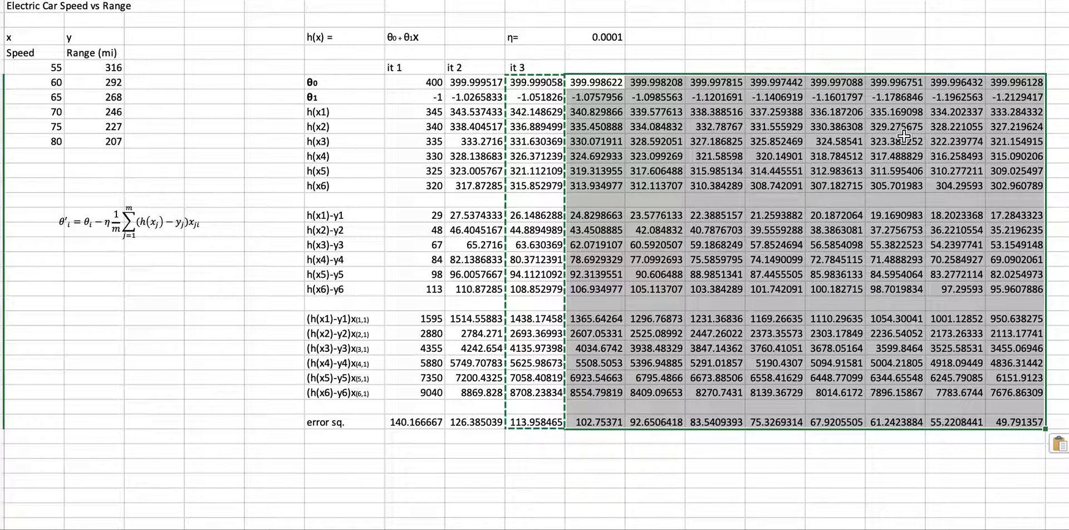
Check the latest error sq. 49.791357 and θ1 -1.2129417 in the final columns.
click(729, 184)
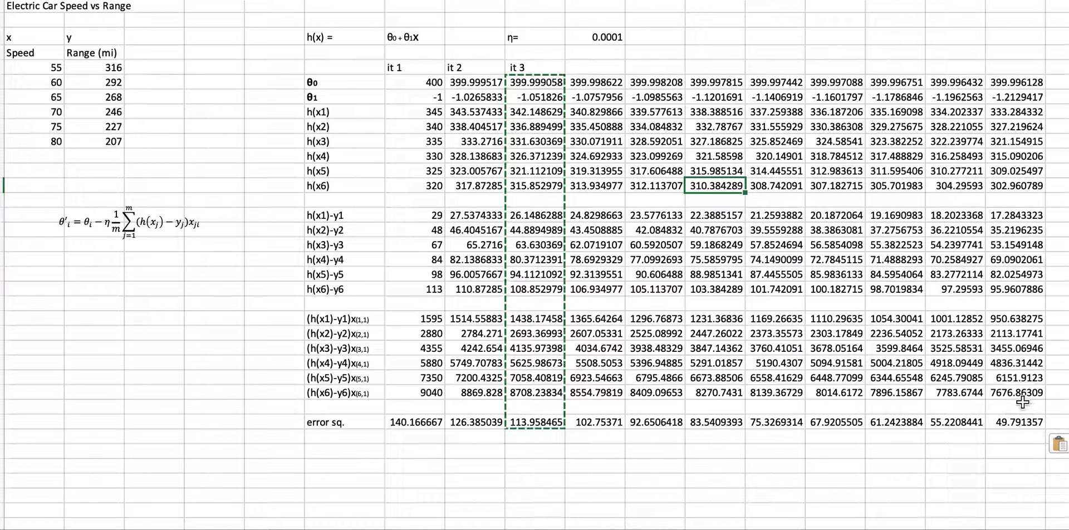
click(1023, 425)
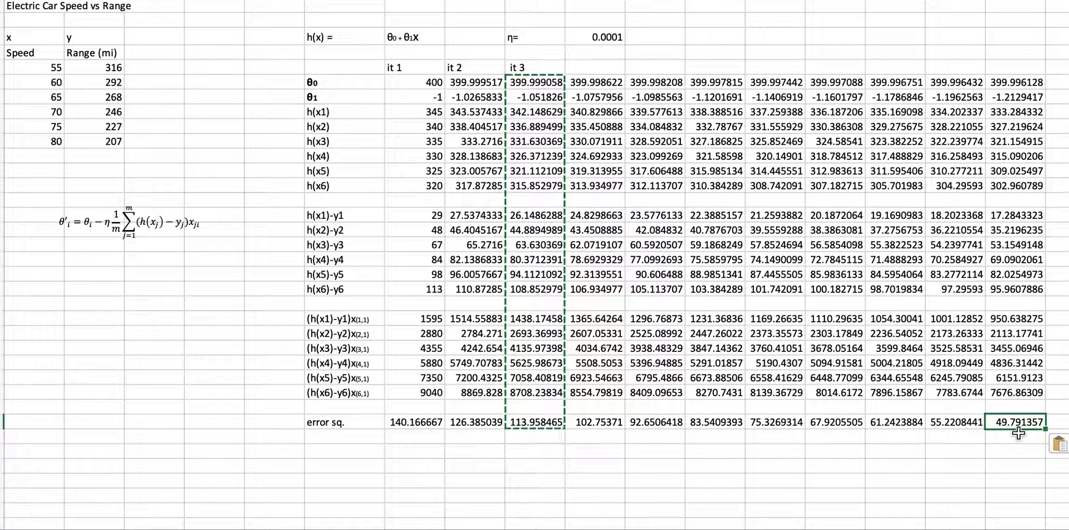
drag(1007, 81, 1008, 95)
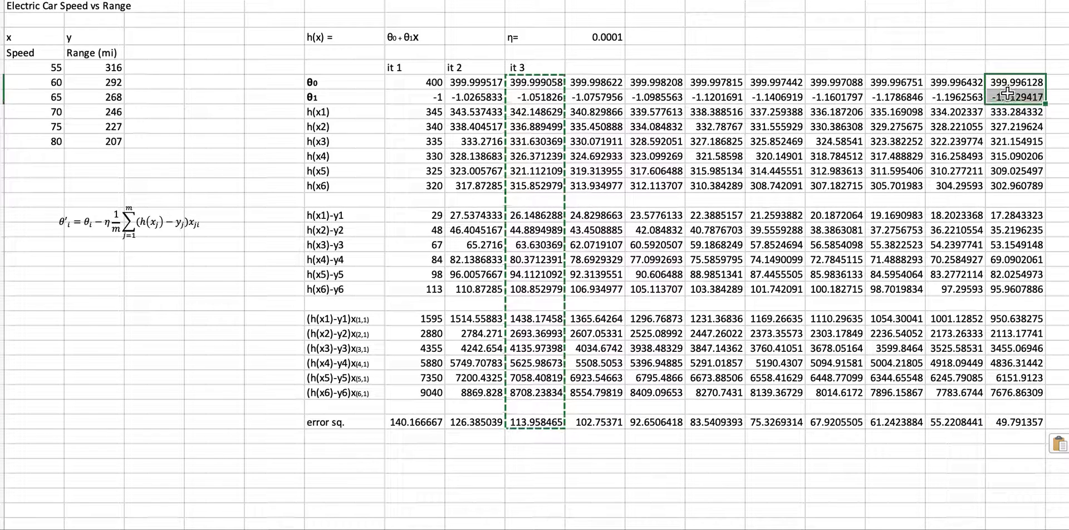
click(1012, 422)
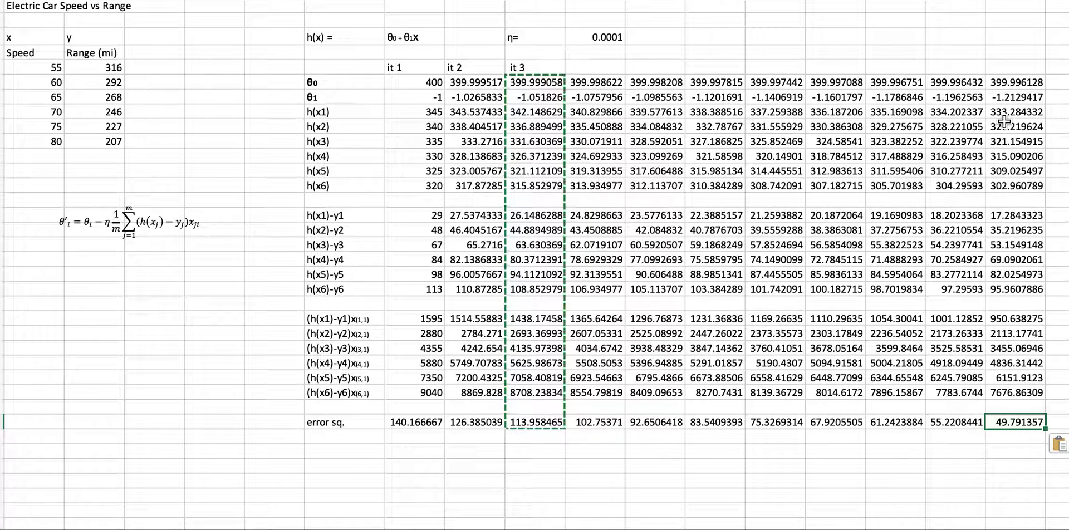
click(959, 111)
click(963, 100)
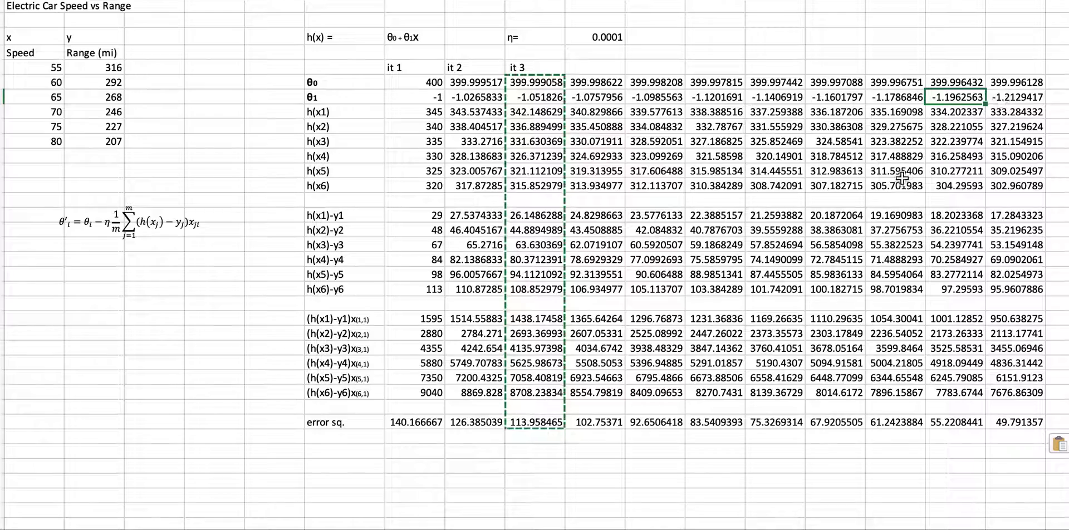
Copy the last iteration column into five columns to its right, reaching error sq. 29.6762193.
scroll(902, 178, right, 5)
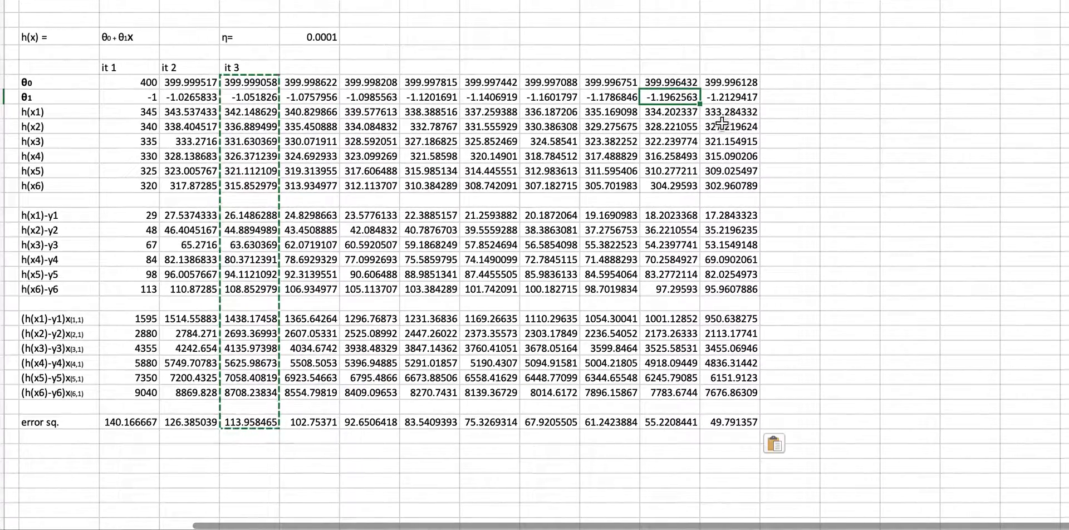
drag(724, 83, 723, 426)
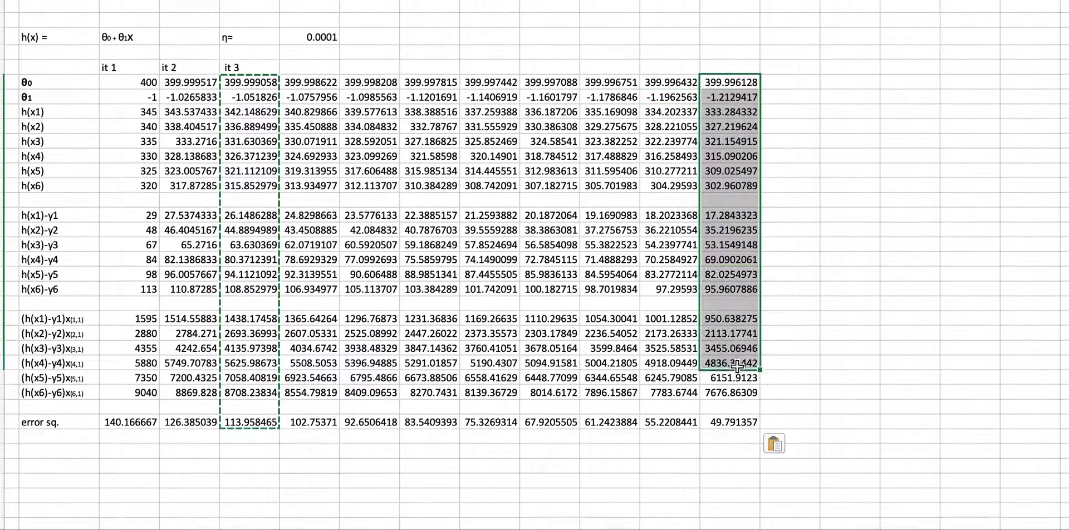
key(ctrl+c)
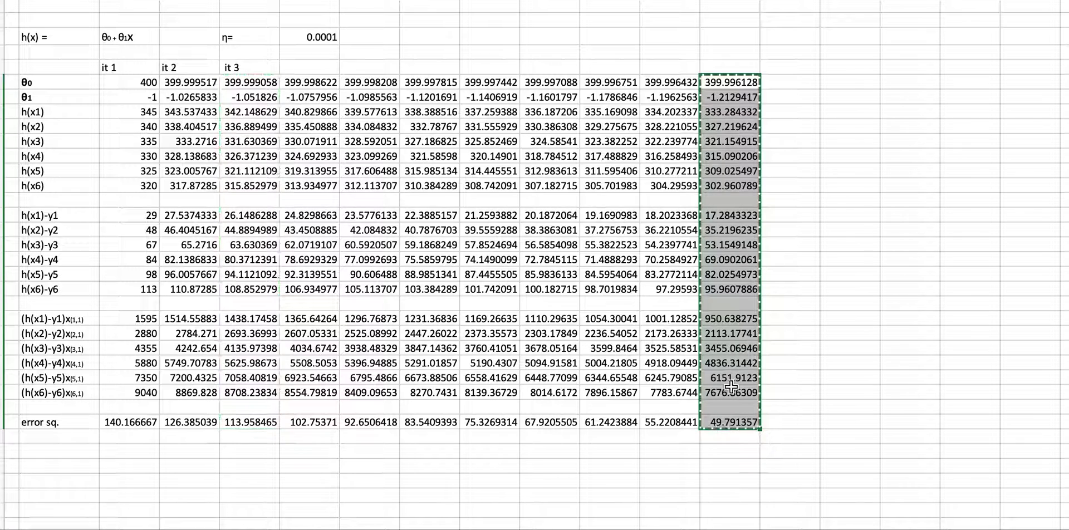
drag(777, 83, 1016, 85)
key(ctrl+v)
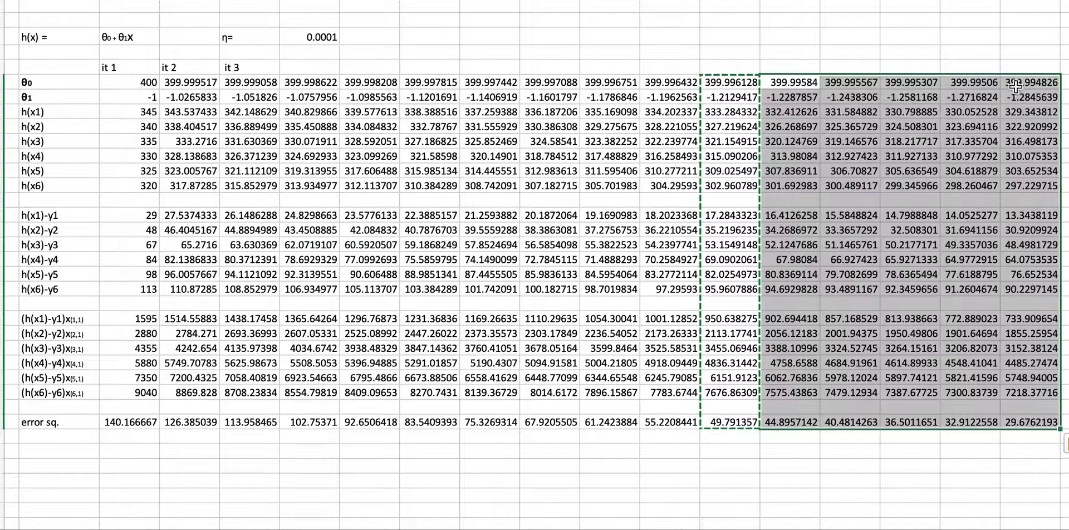
click(1034, 425)
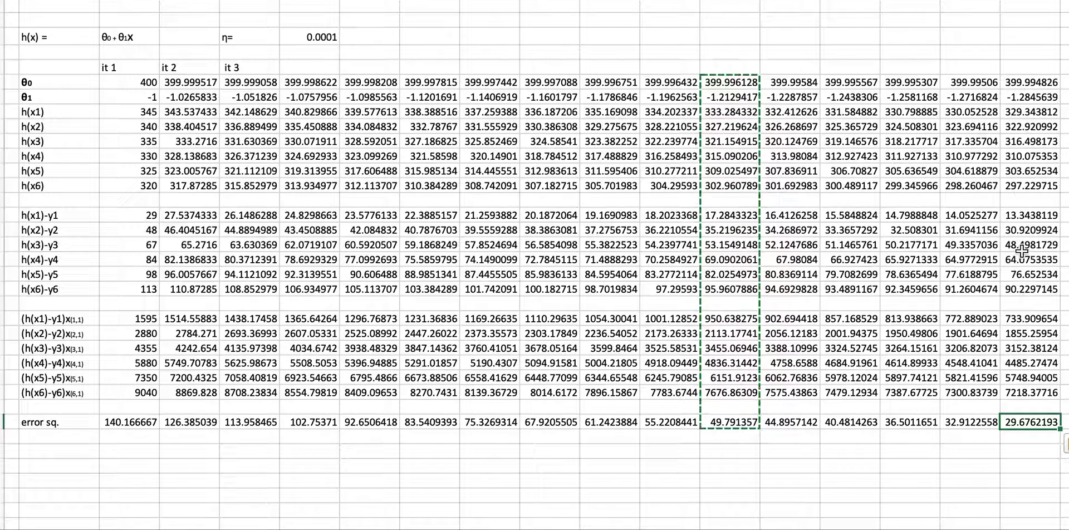
click(1016, 98)
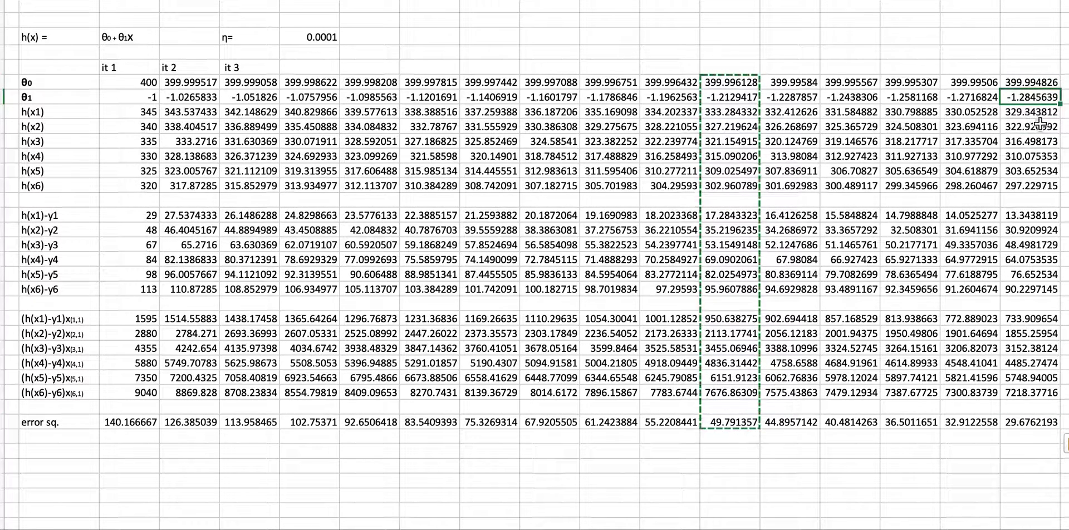
drag(1033, 112, 1034, 187)
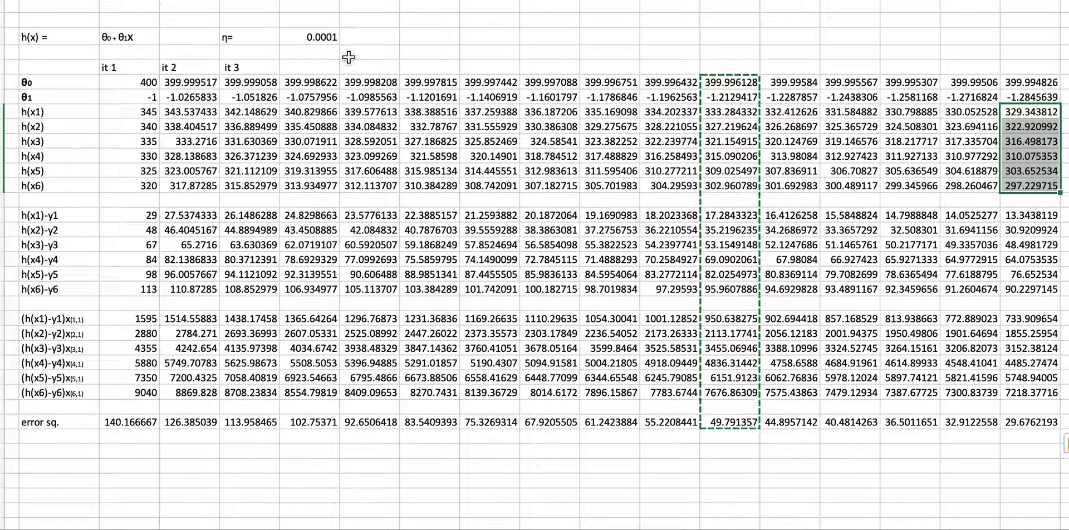
Try learning rates η 0.0002 and 0.0003, checking the final error sq. and predictions each time.
click(314, 37)
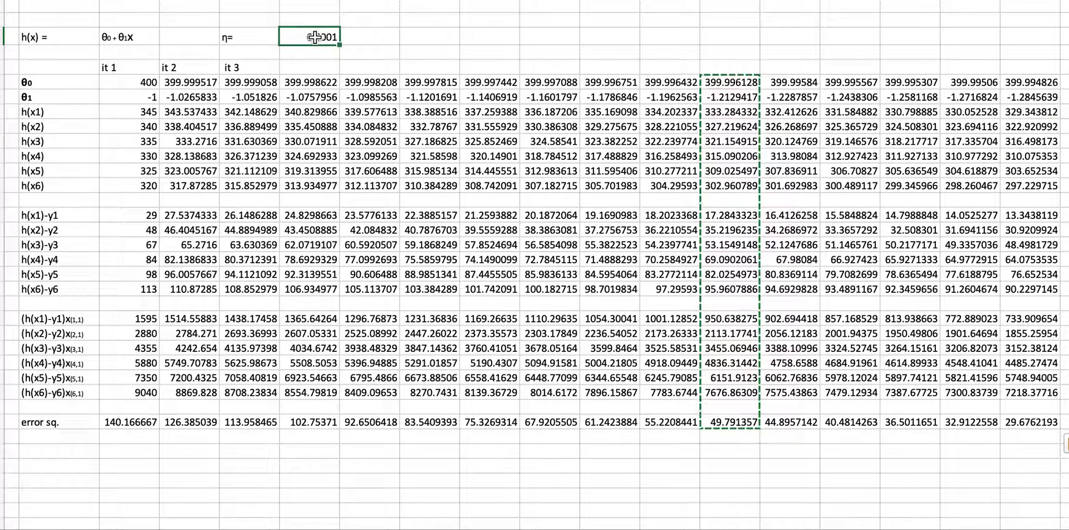
text(0)
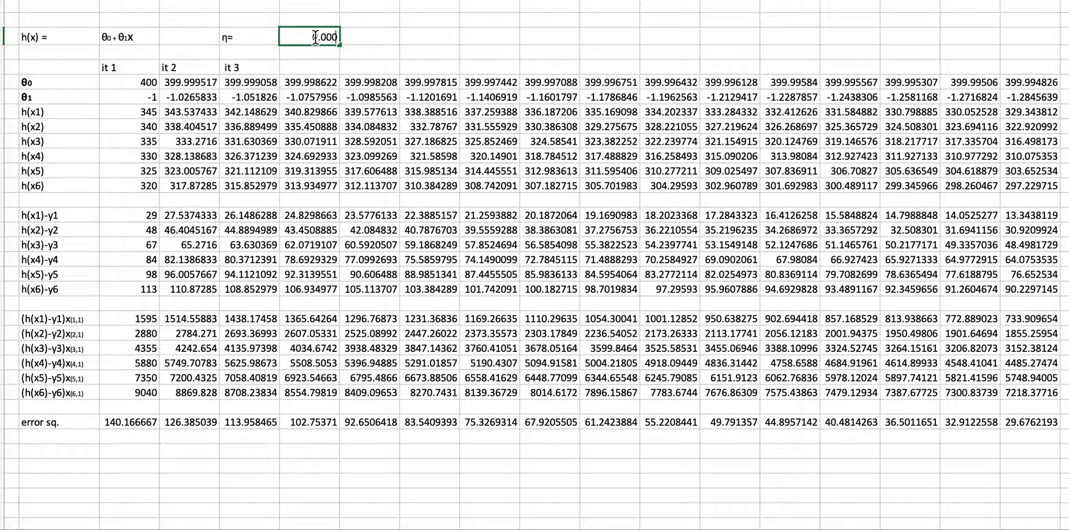
key(Return)
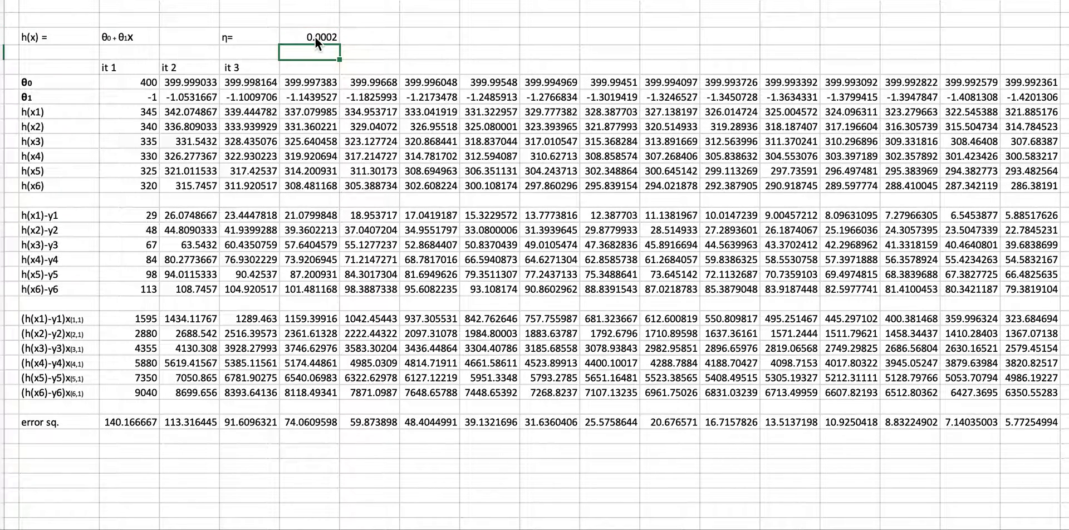
click(1028, 423)
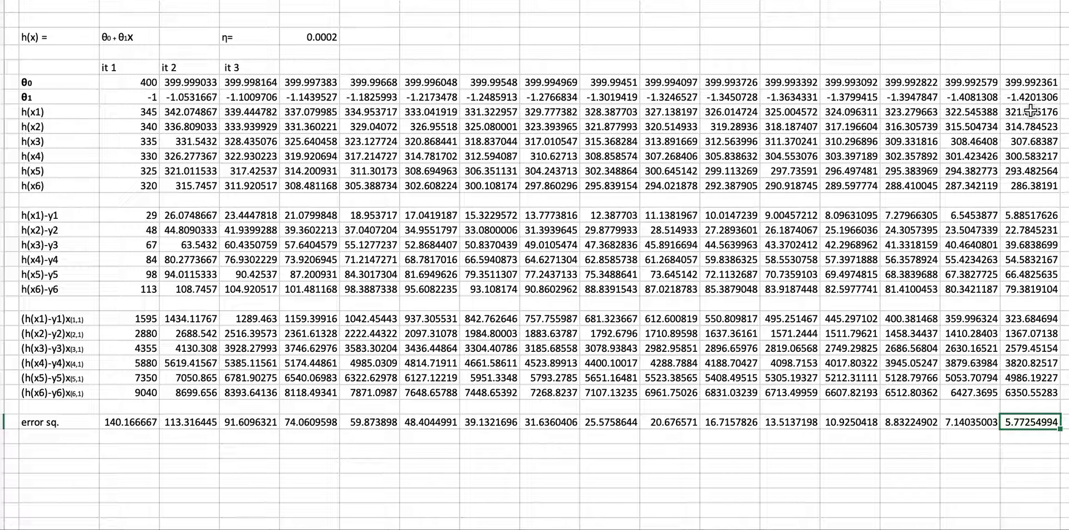
drag(1030, 112, 1031, 186)
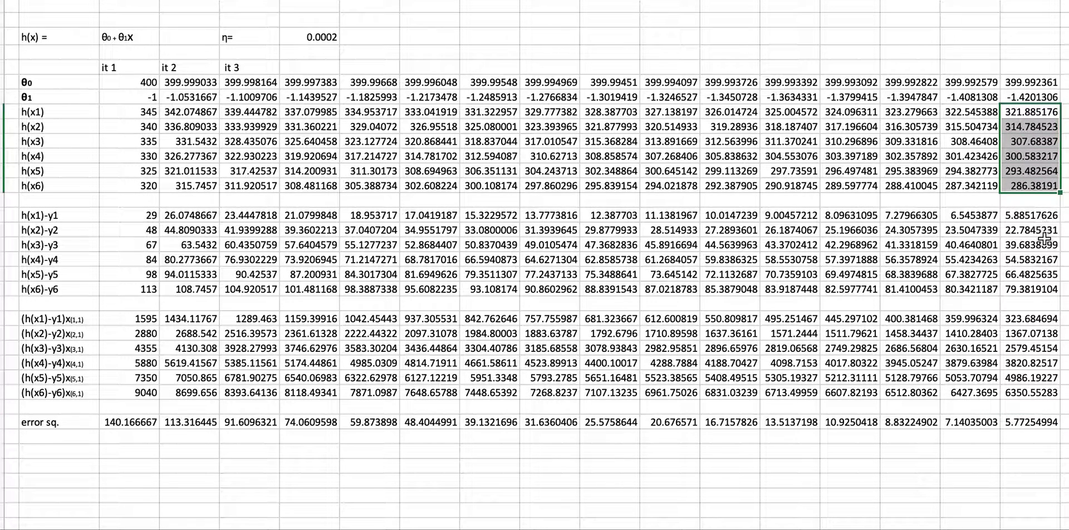
click(319, 37)
text(0)
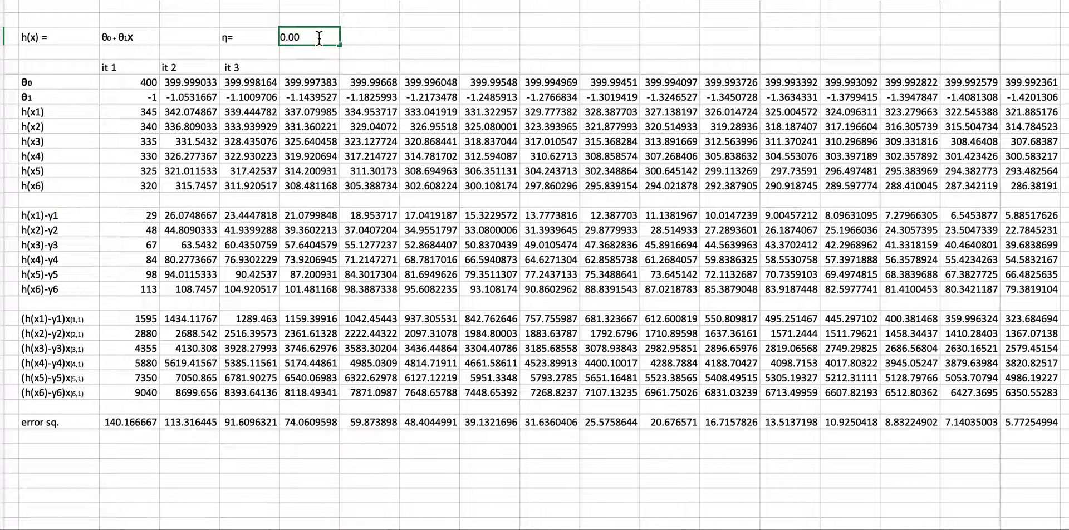
key(Return)
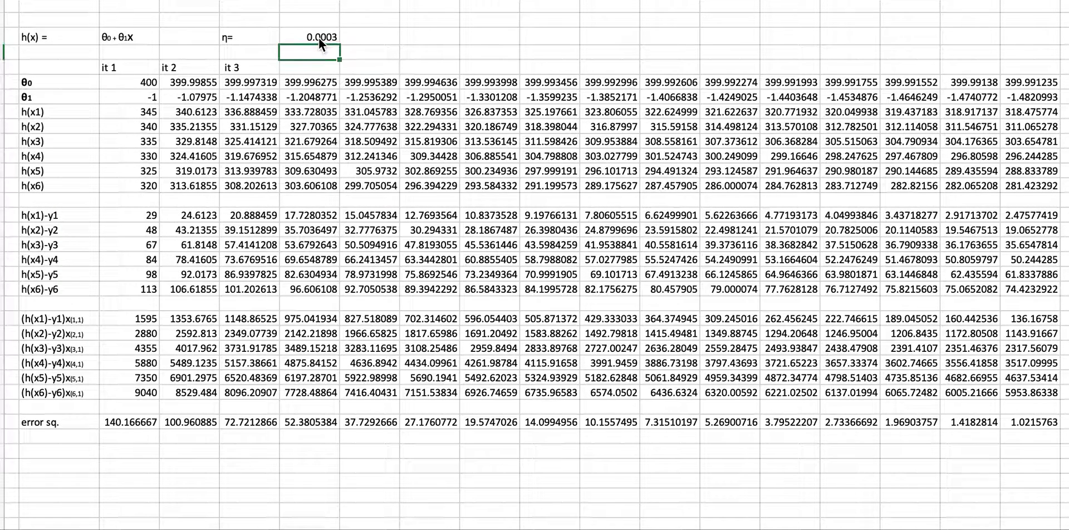
click(1040, 422)
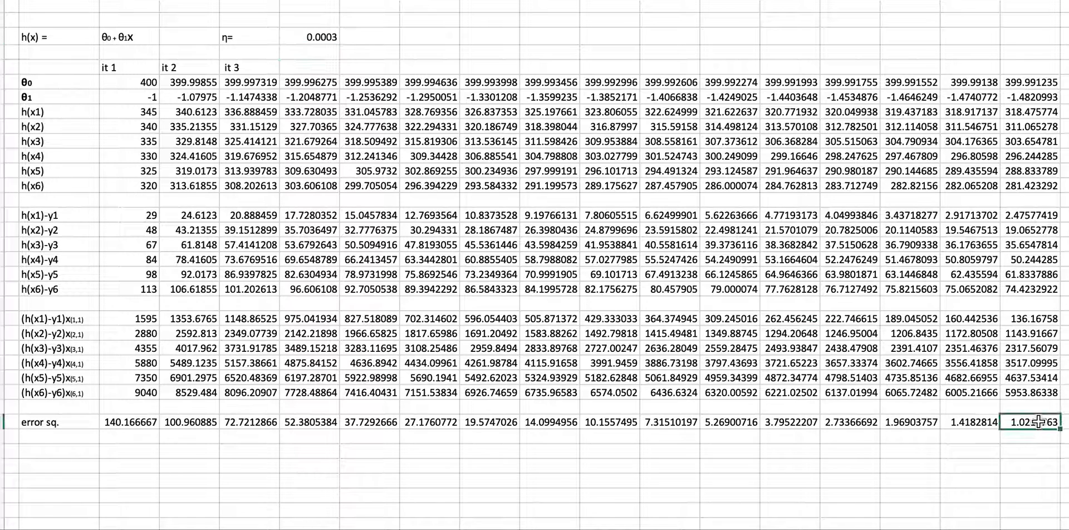
drag(1026, 111, 1026, 184)
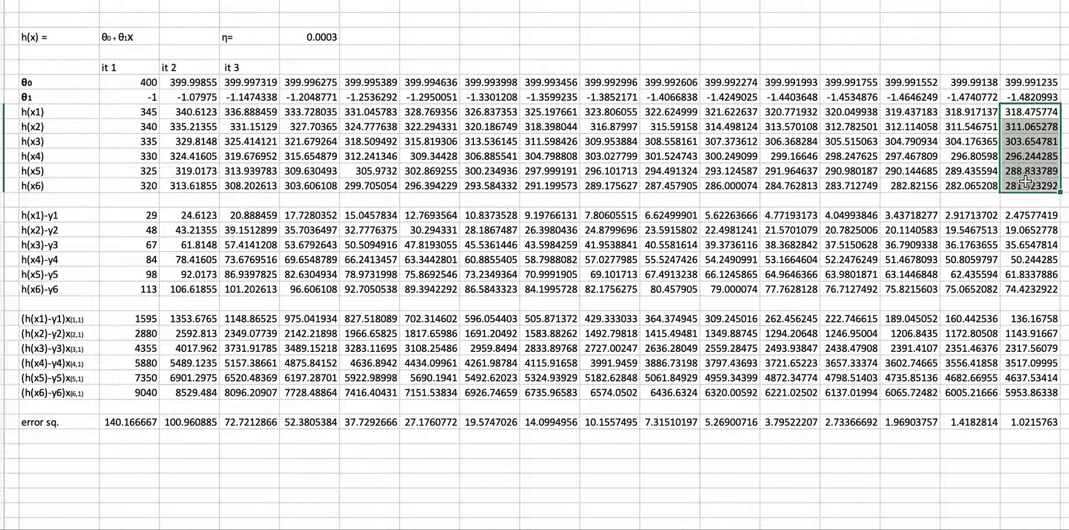
Set η to 0.0005, bringing the final error sq. to 0.02295035.
click(313, 37)
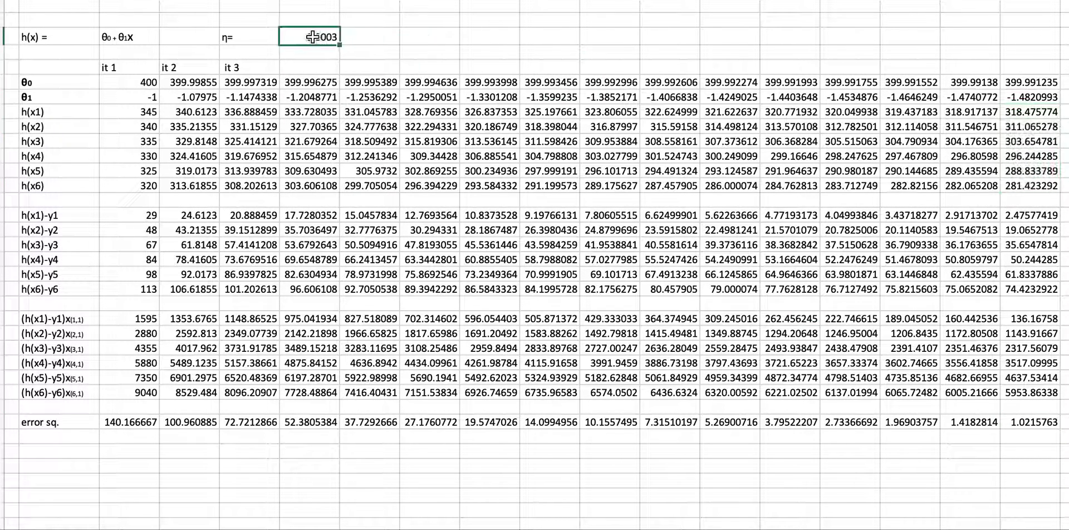
text(0)
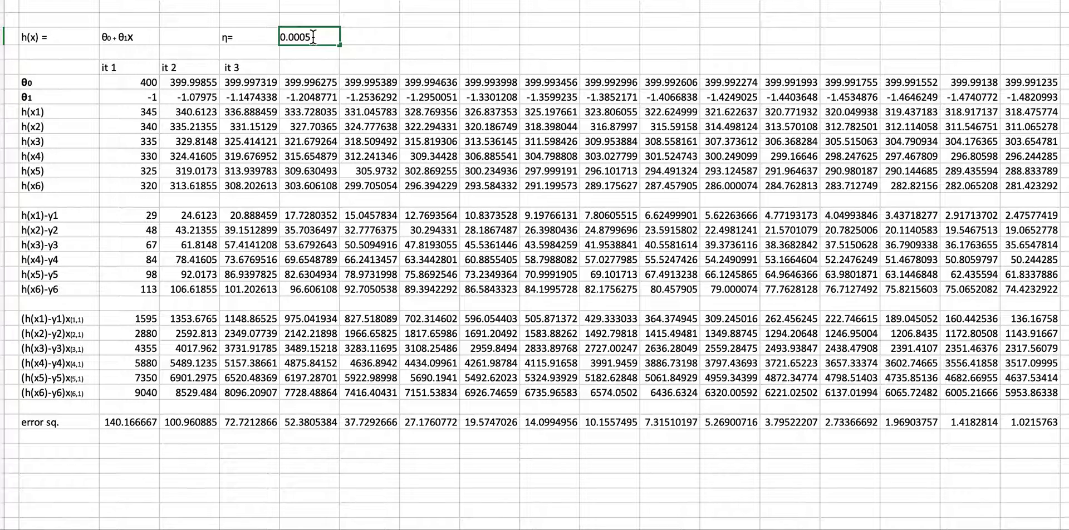
key(Return)
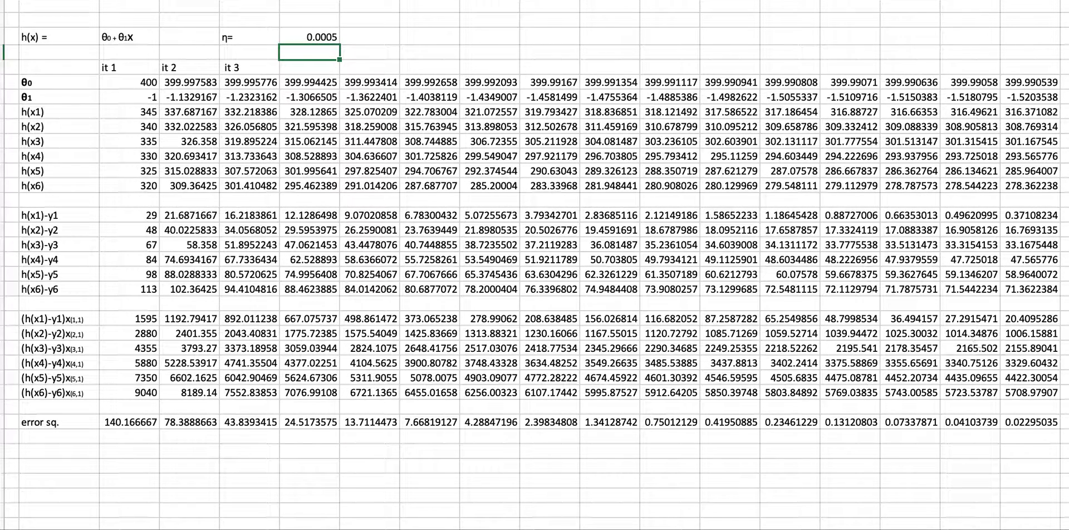
click(1019, 423)
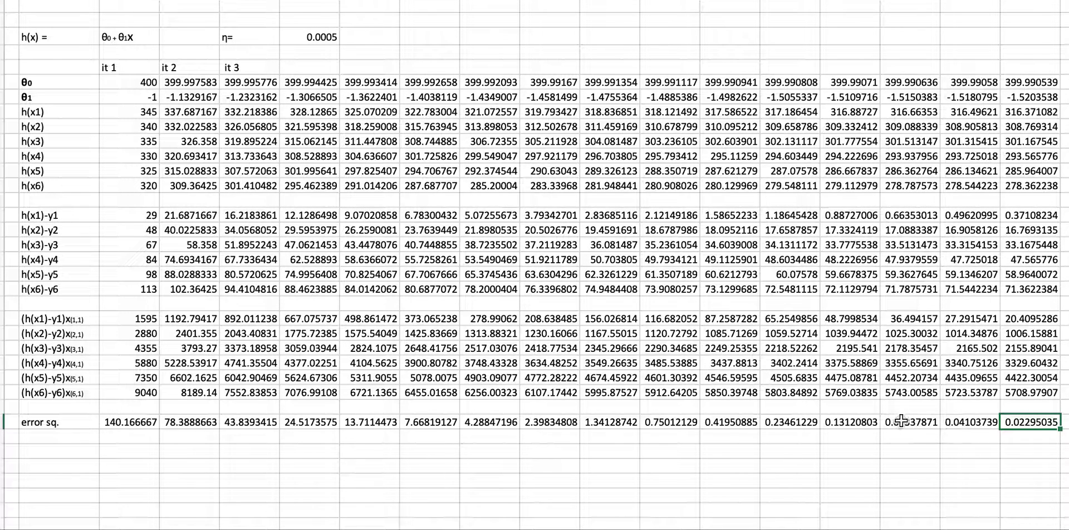
drag(901, 422, 900, 194)
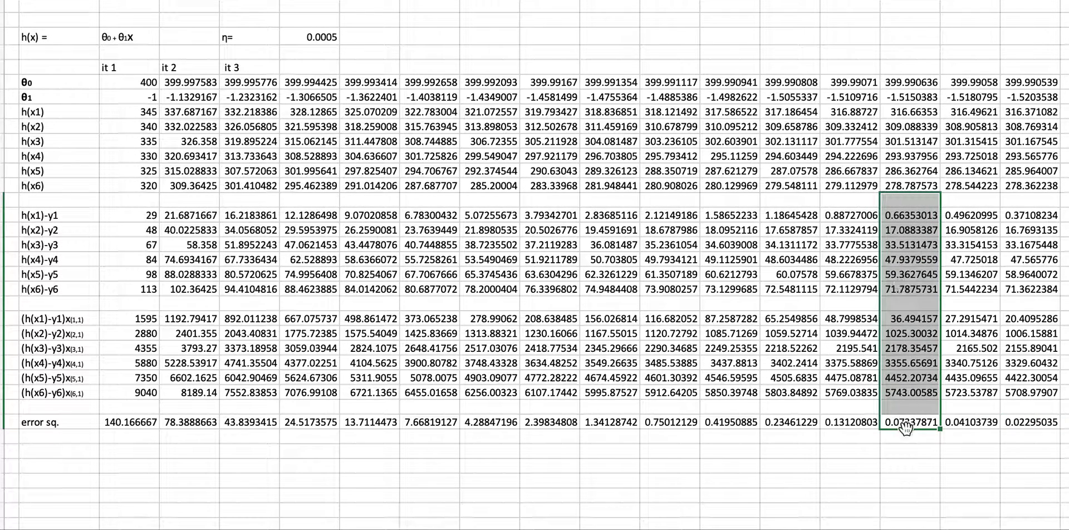
drag(911, 124, 911, 183)
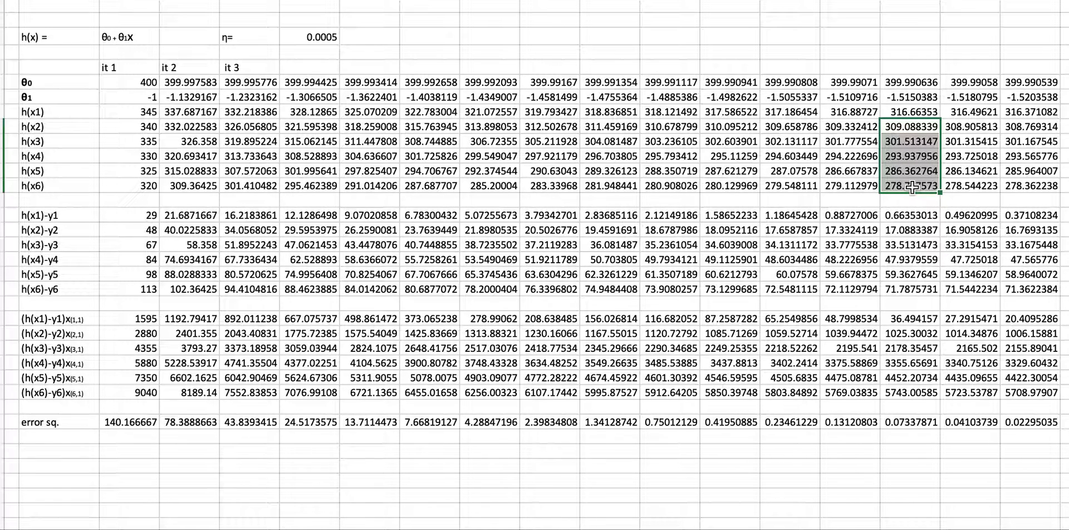
click(1016, 151)
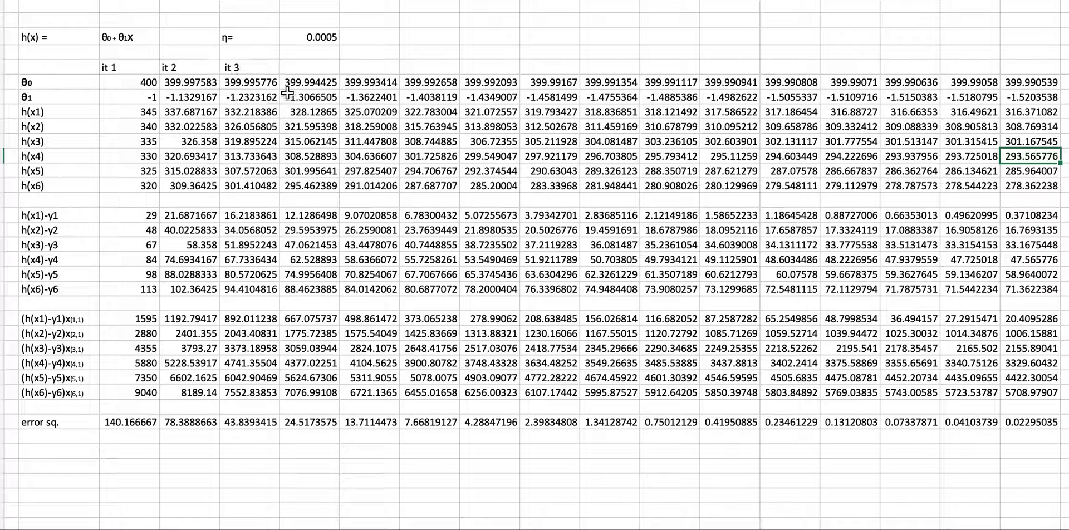
click(1022, 84)
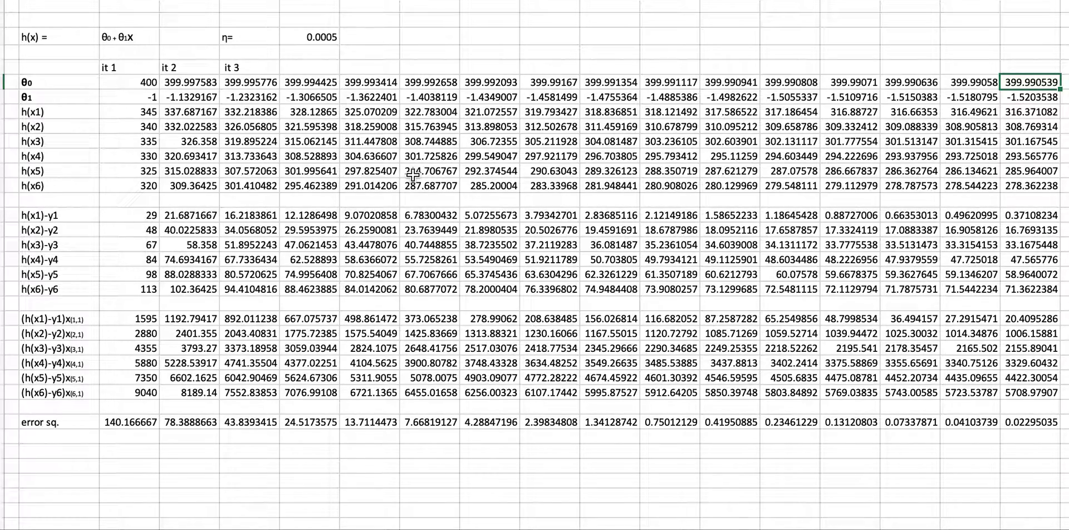
Copy the θ1 and θ0 labels into row 19, side by side below the update formula.
scroll(412, 175, left, 5)
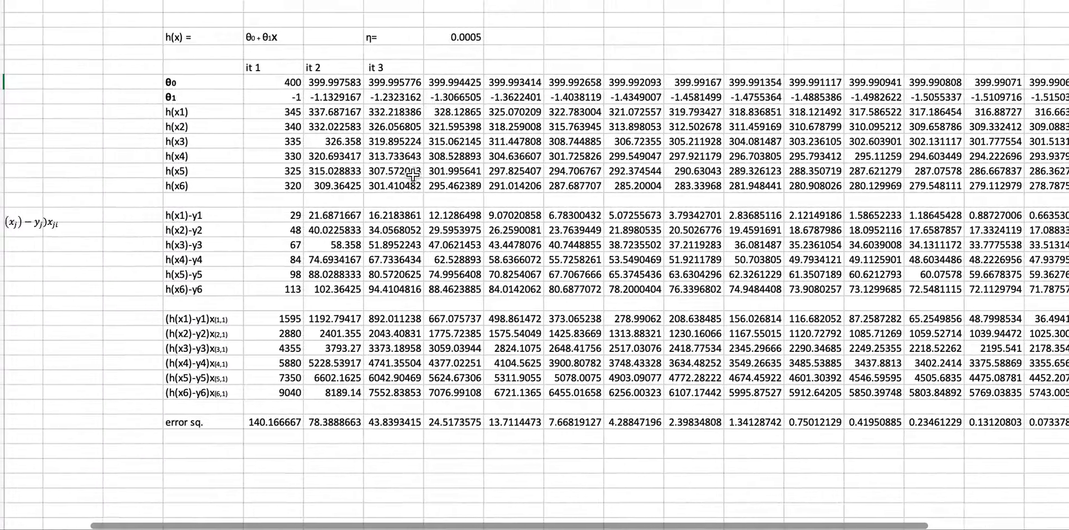
scroll(413, 175, left, 5)
scroll(412, 175, down, 1)
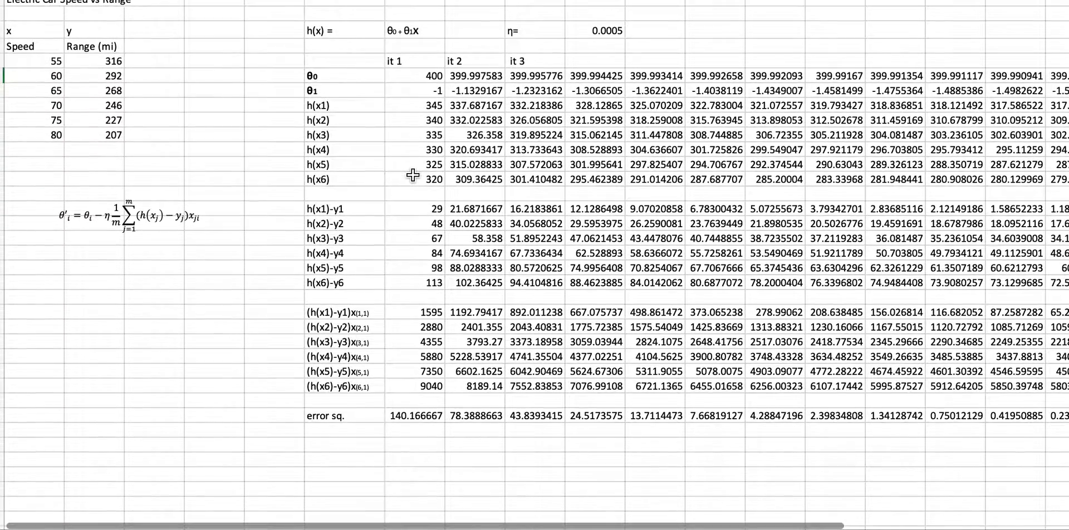
click(71, 298)
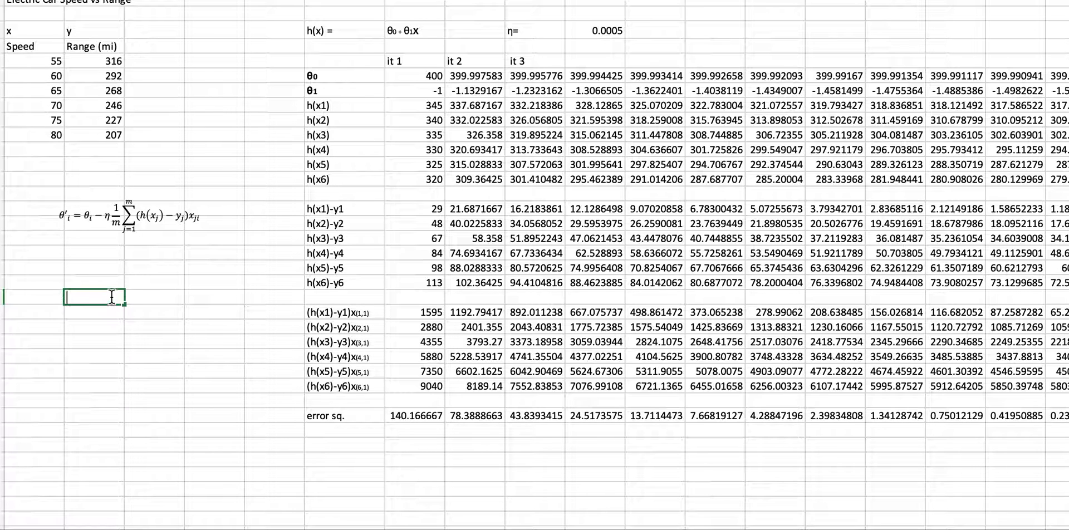
click(333, 89)
key(ctrl+c)
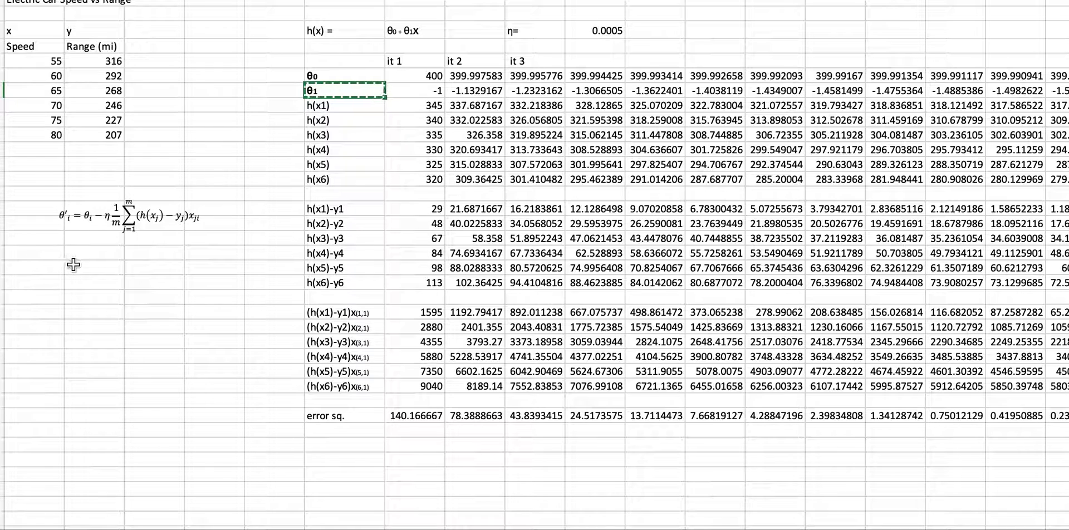
click(70, 267)
key(ctrl+v)
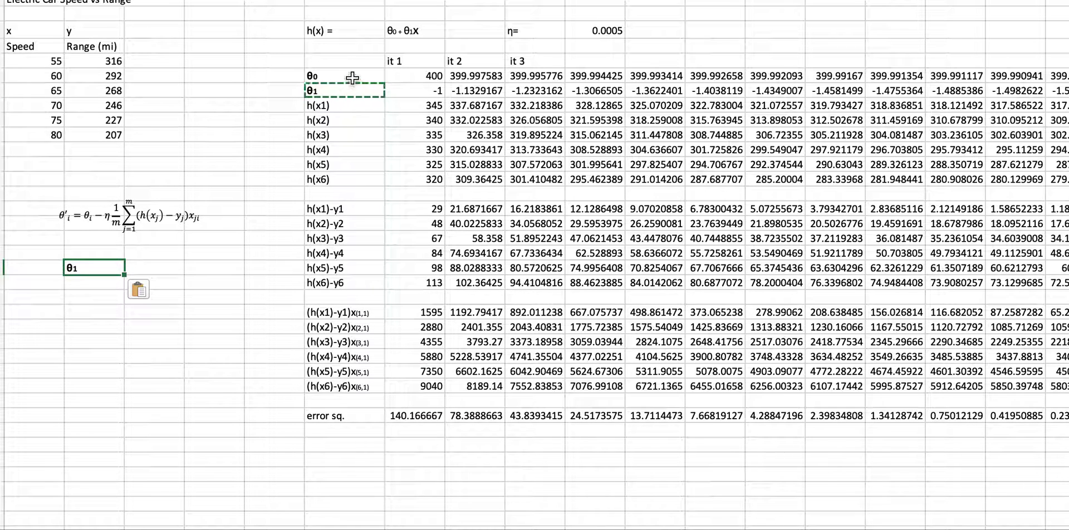
click(352, 77)
key(ctrl+c)
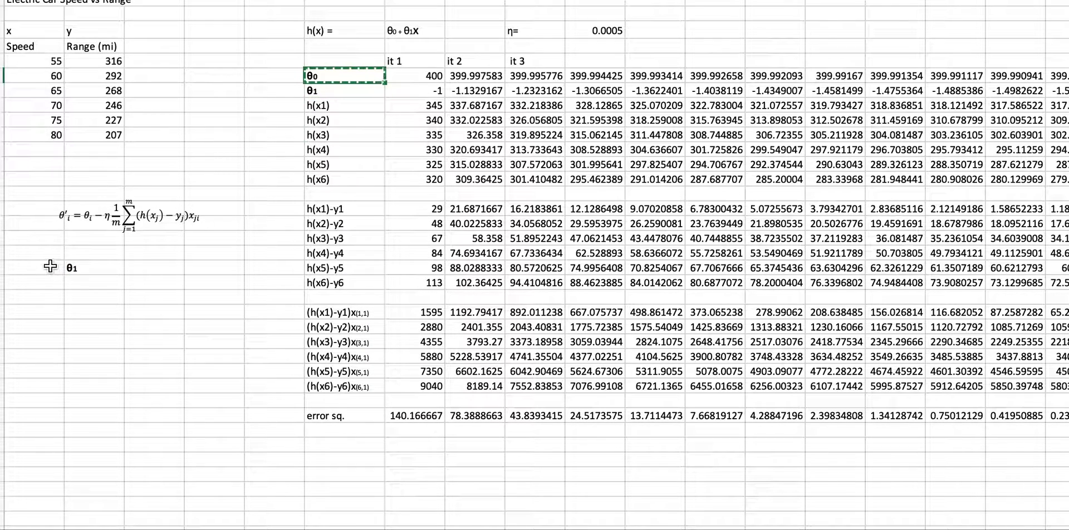
click(51, 266)
key(ctrl+v)
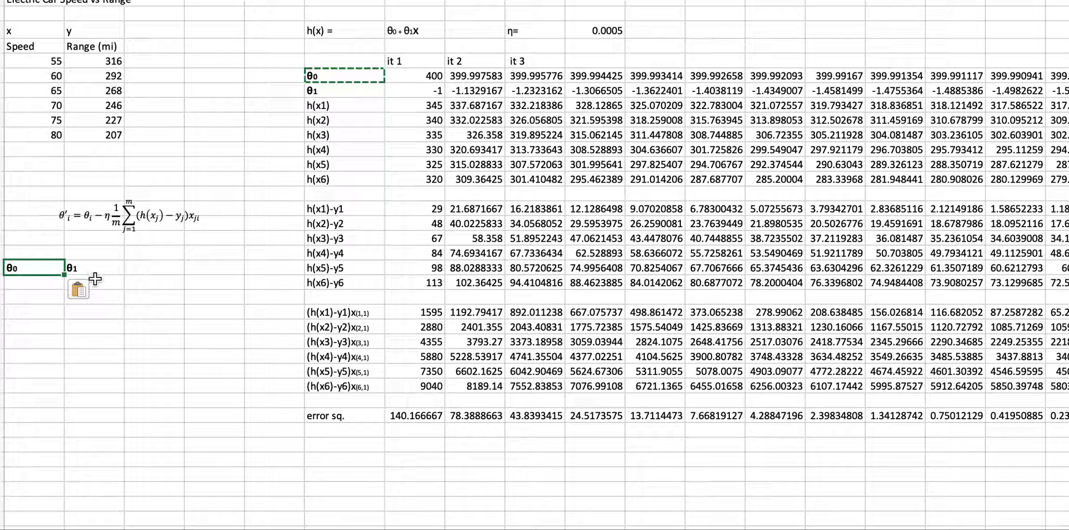
Enter the tuned values 399.99 under θ0 and -1.5 under θ1.
click(36, 287)
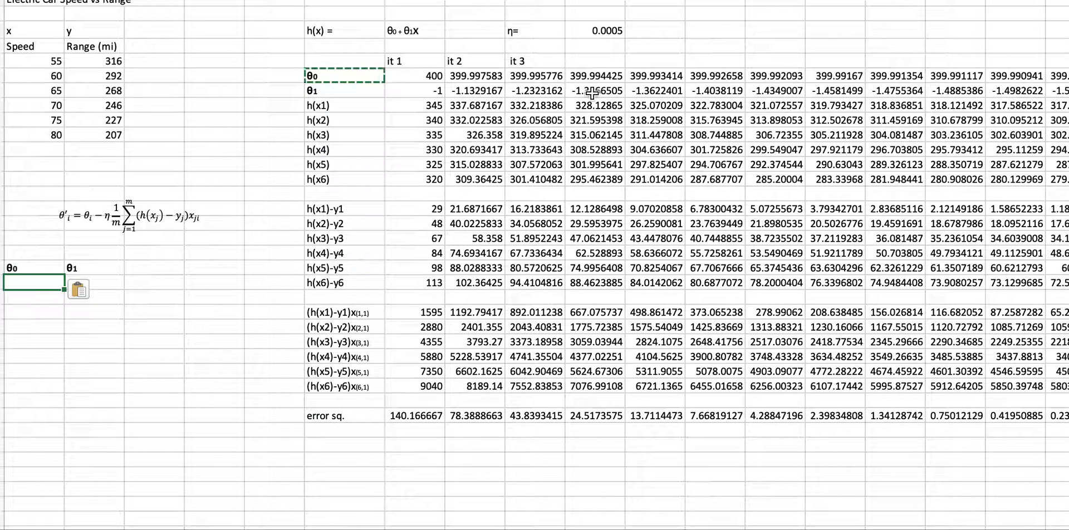
scroll(753, 92, down, 3)
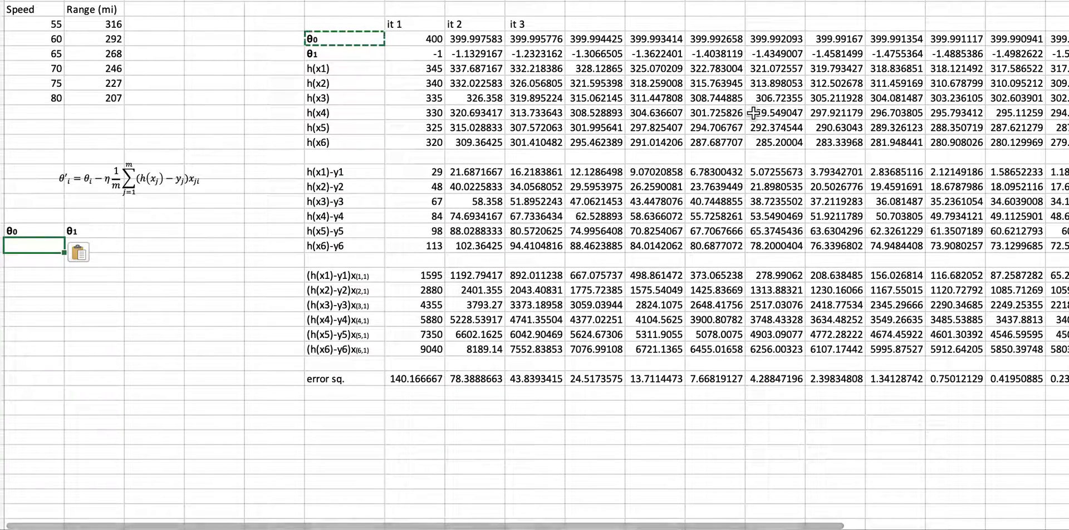
text(399.99)
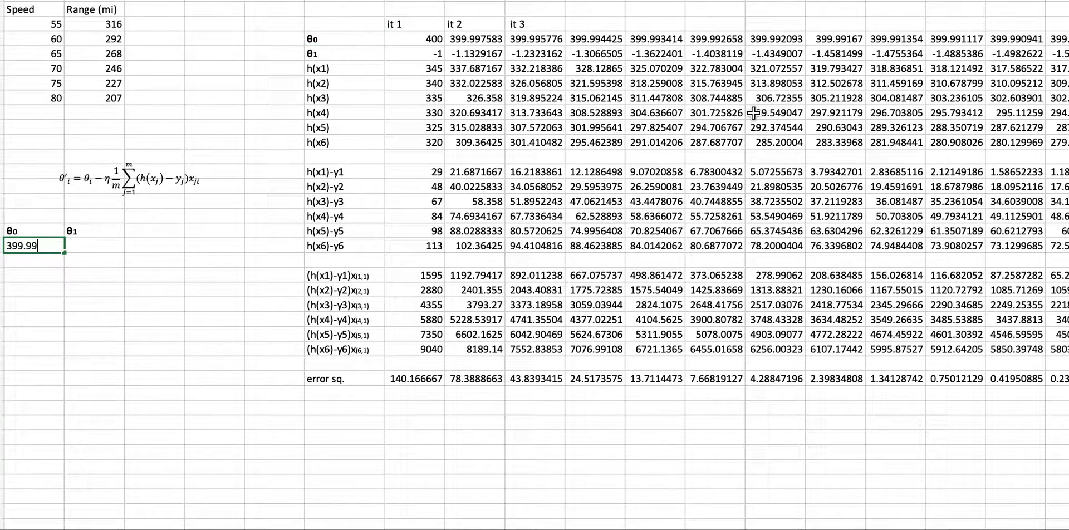
click(111, 250)
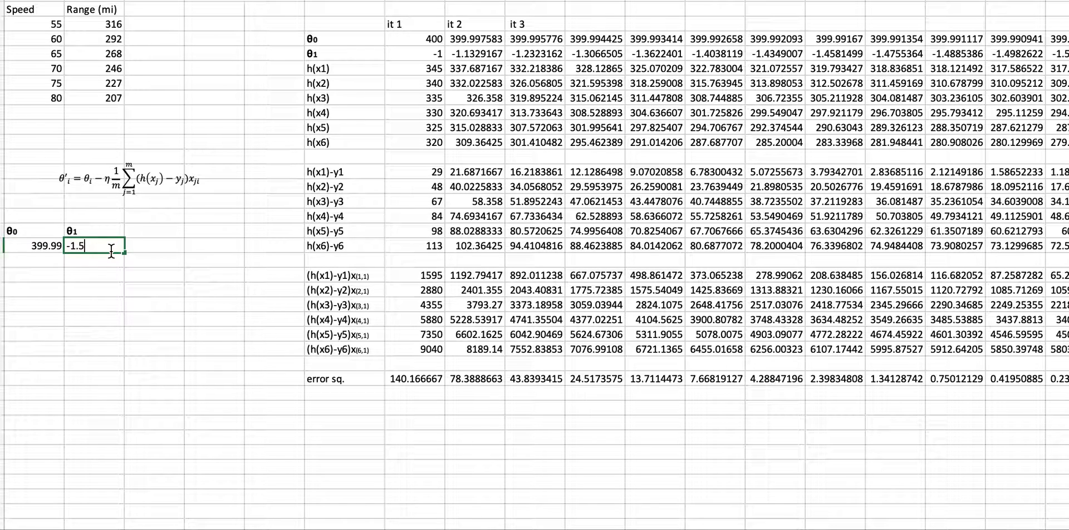
click(162, 249)
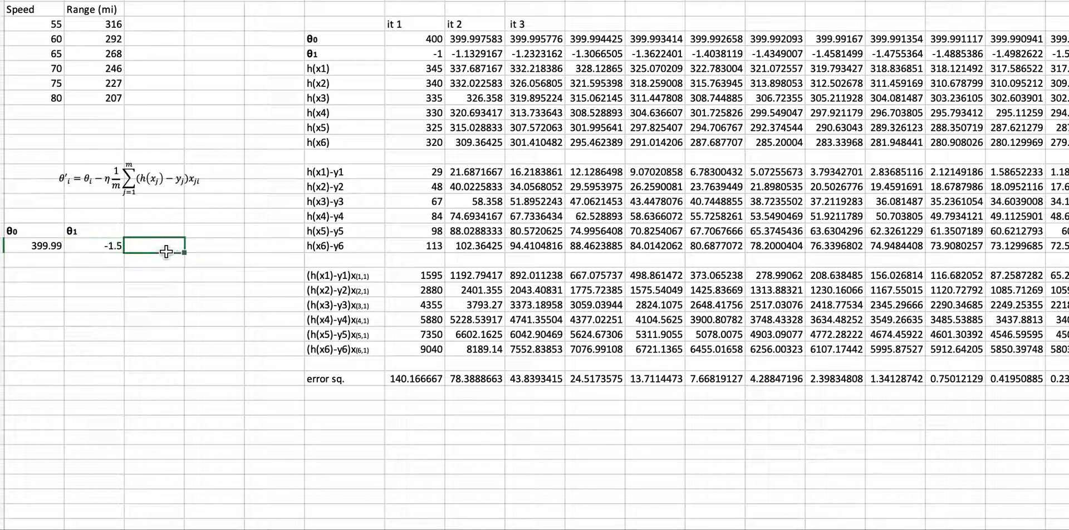
Enter speed 45 in C19 and the prediction =A20+B20*C19 in C20, giving 332.49.
scroll(155, 374, up, 1)
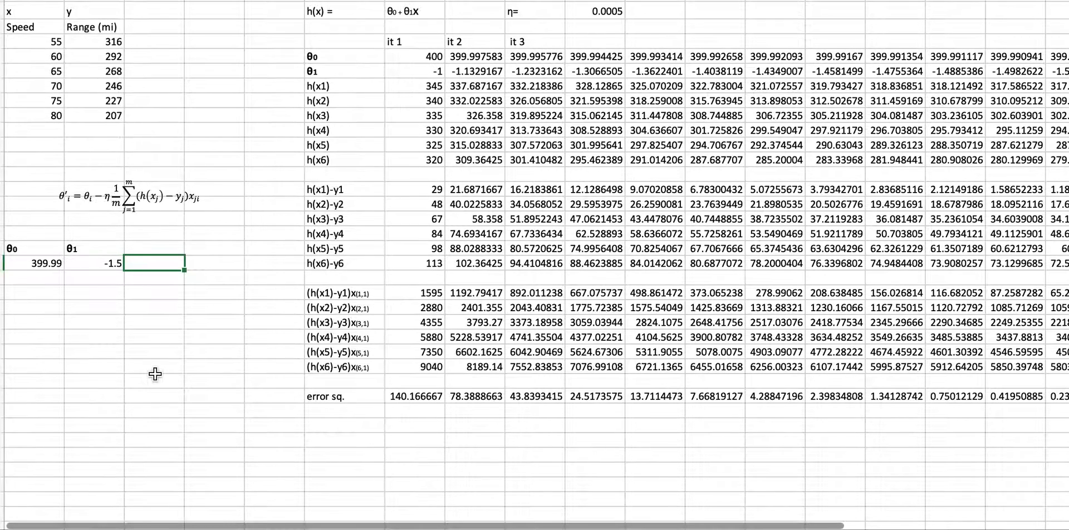
click(147, 248)
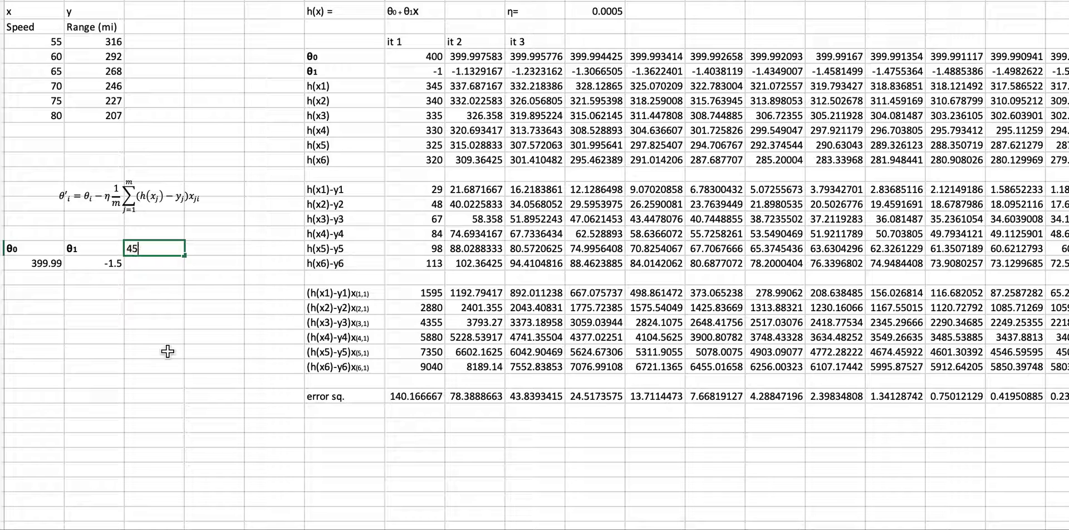
click(167, 265)
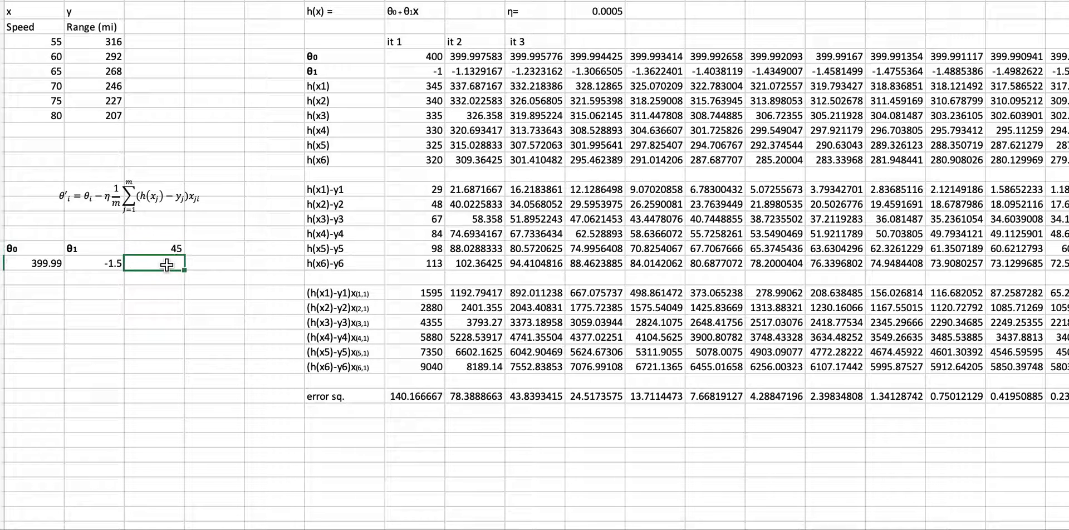
text(=)
click(28, 267)
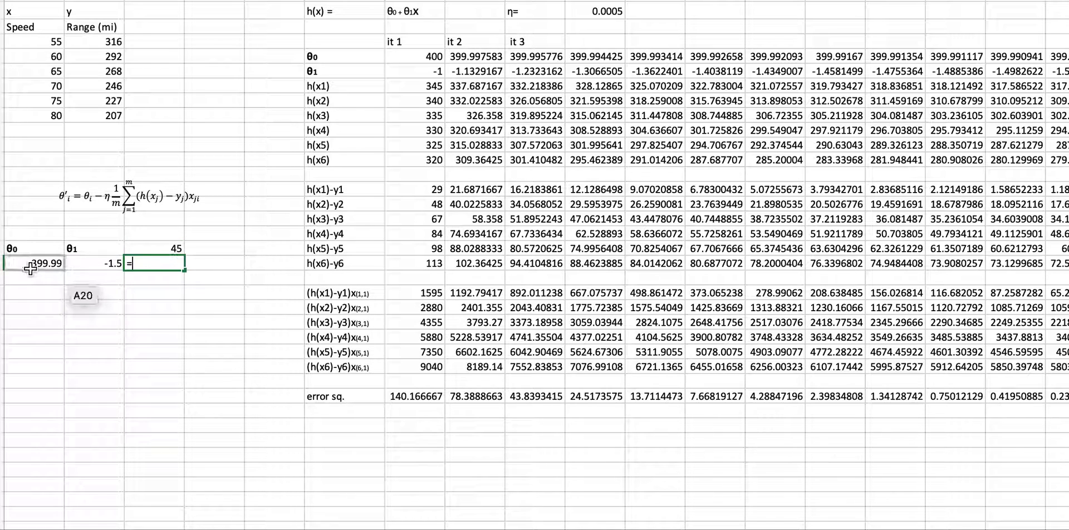
text(+)
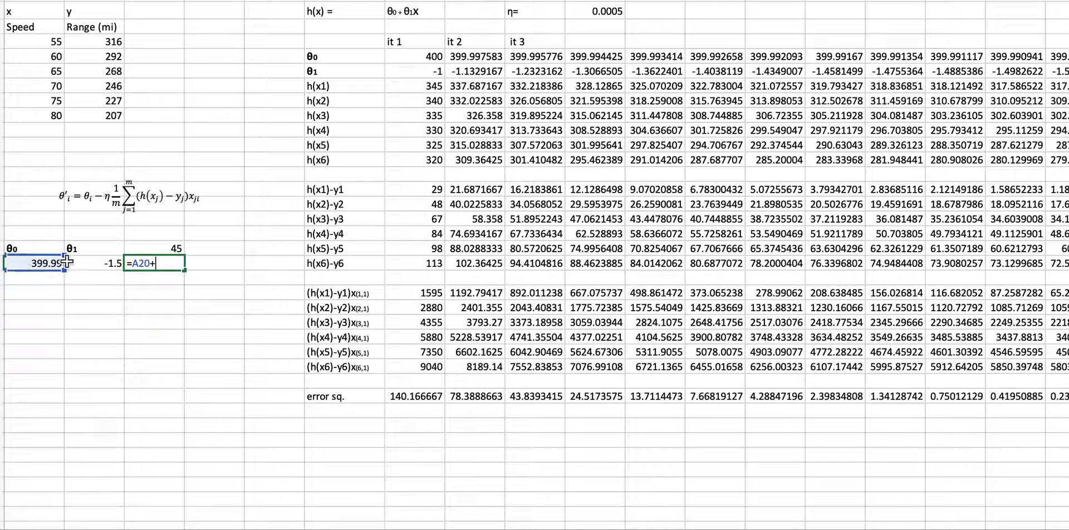
click(106, 262)
text(*)
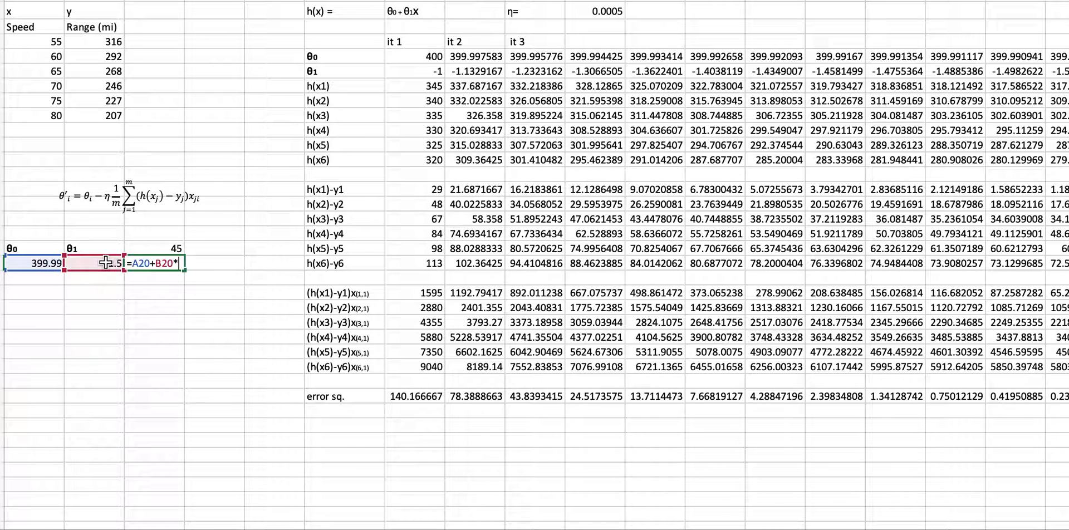
click(177, 247)
key(Return)
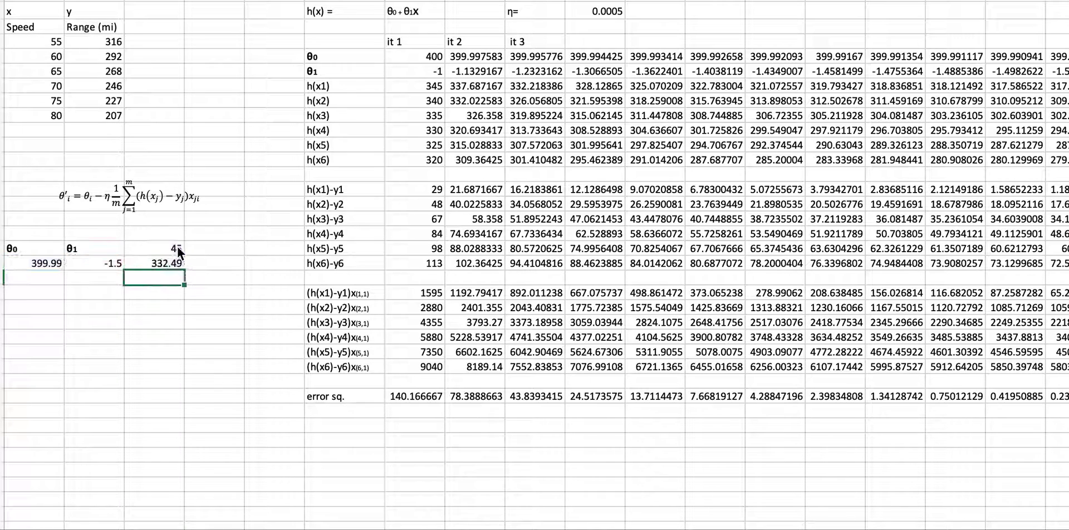
click(167, 265)
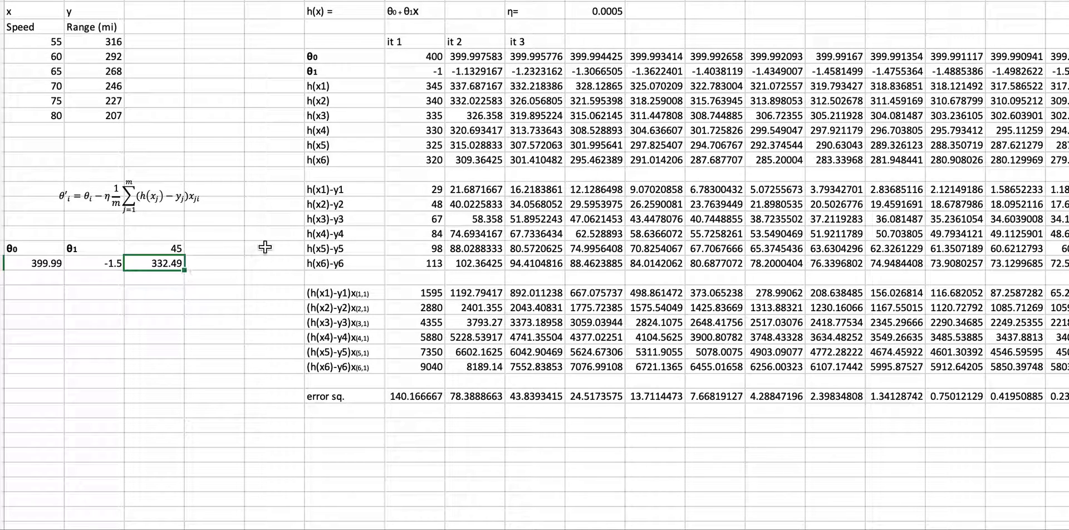
scroll(622, 94, up, 2)
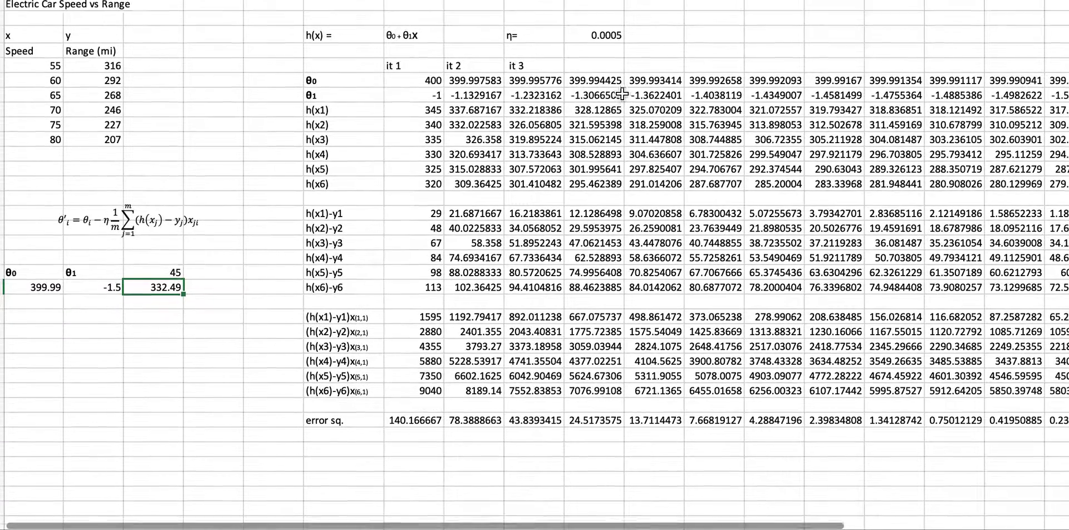
drag(429, 82, 436, 96)
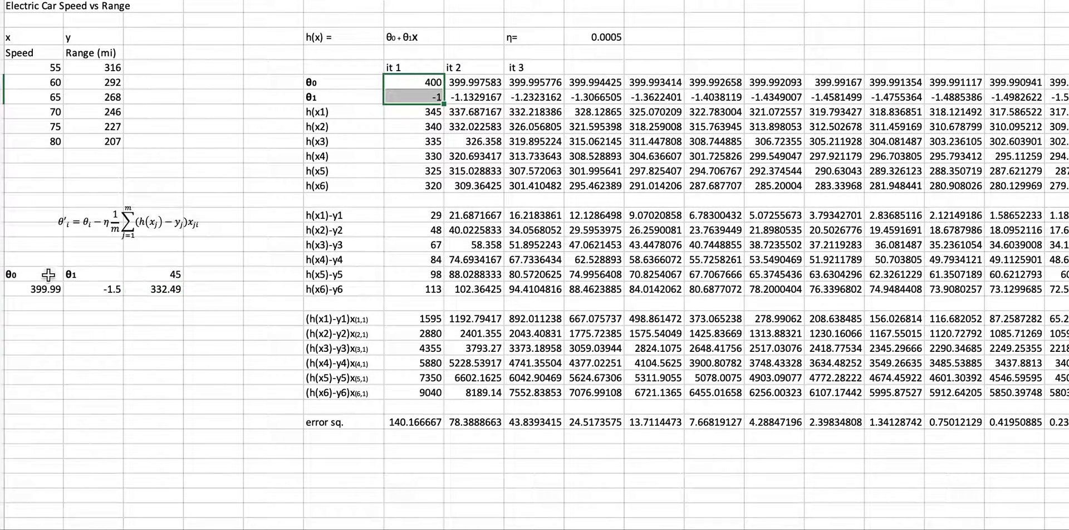
drag(47, 274, 91, 287)
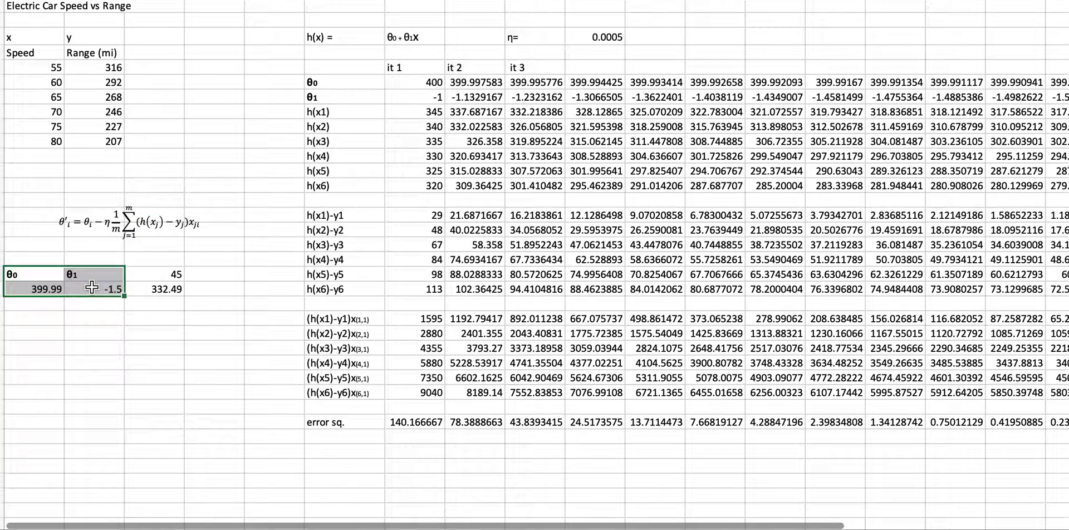
click(160, 287)
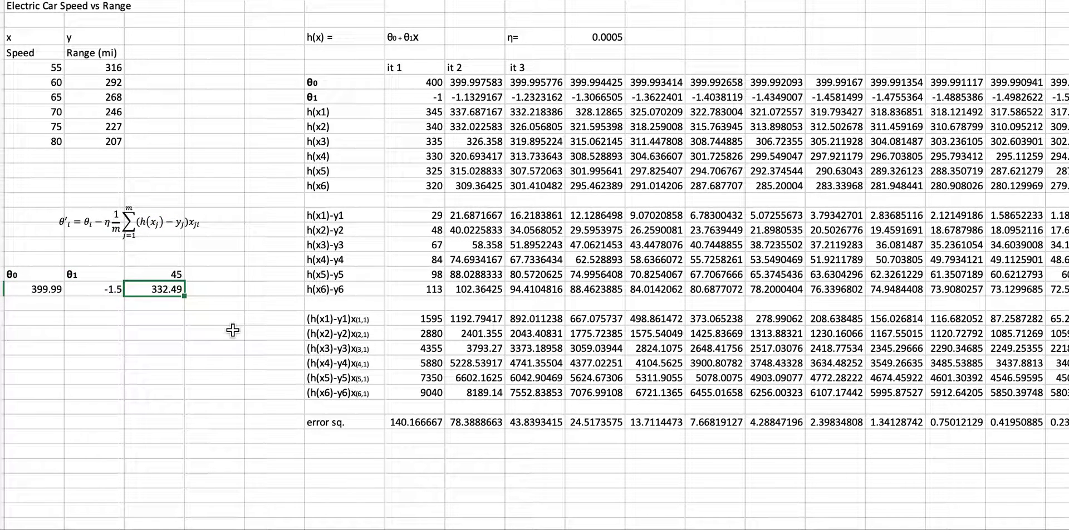